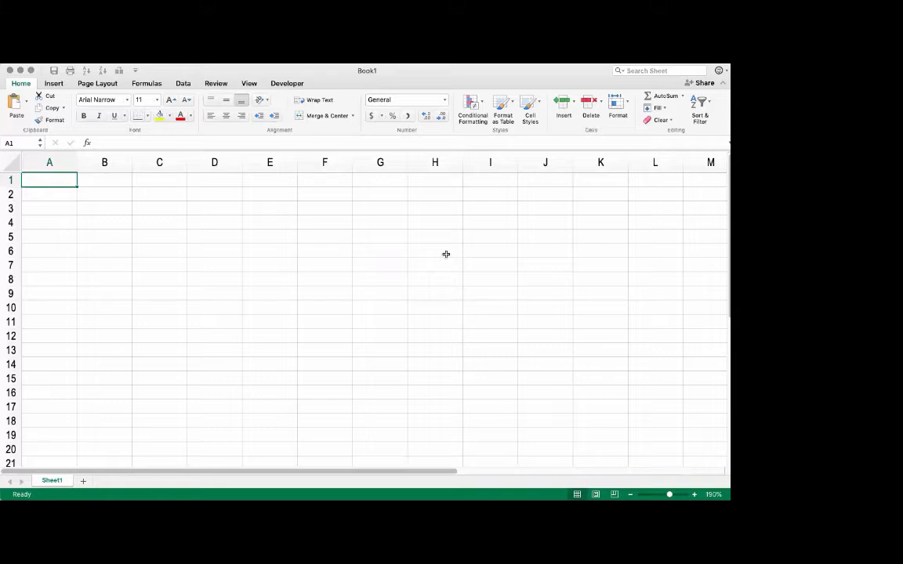
# Step: Enter =RANDBETWEEN(11,99) in cell A1 to generate a random two-digit number
pyautogui.click(121, 191)
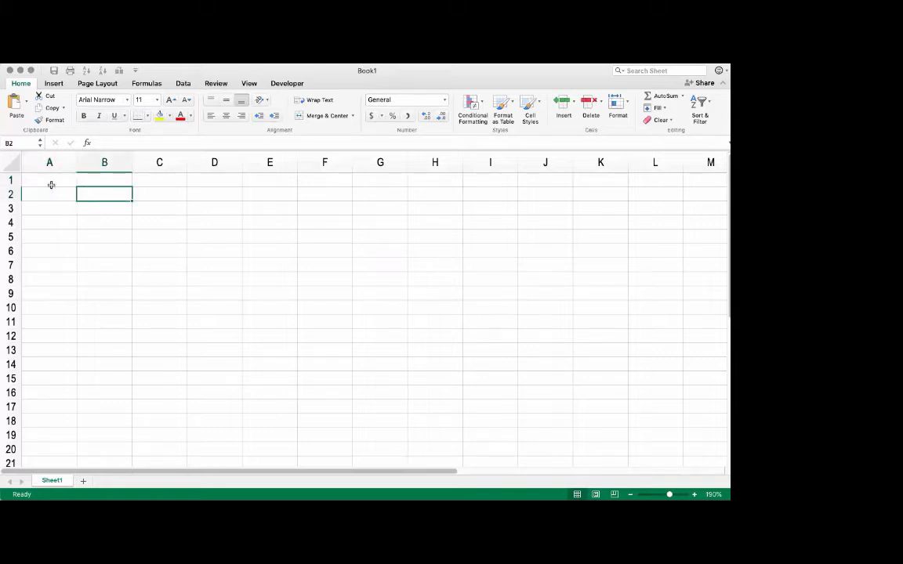
pyautogui.click(51, 182)
pyautogui.write('=')
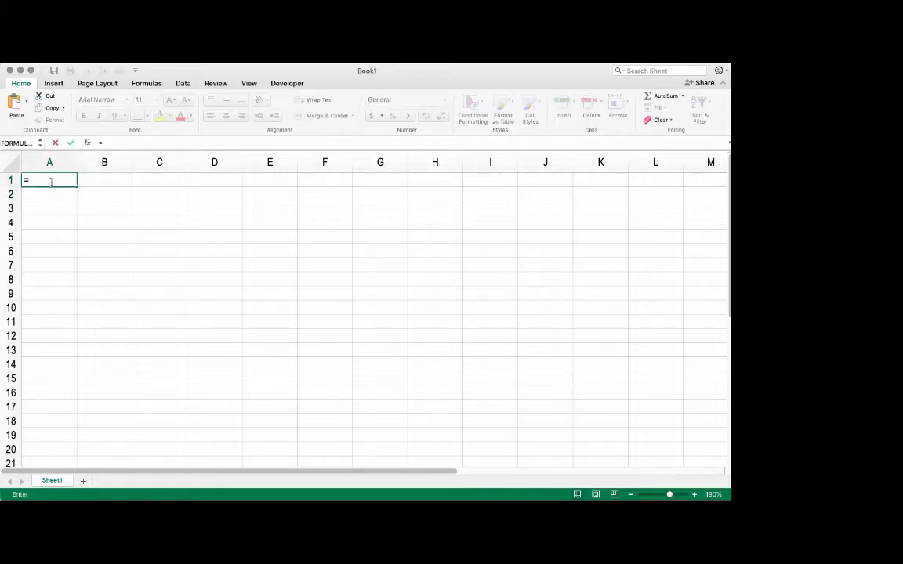
pyautogui.write('randbe')
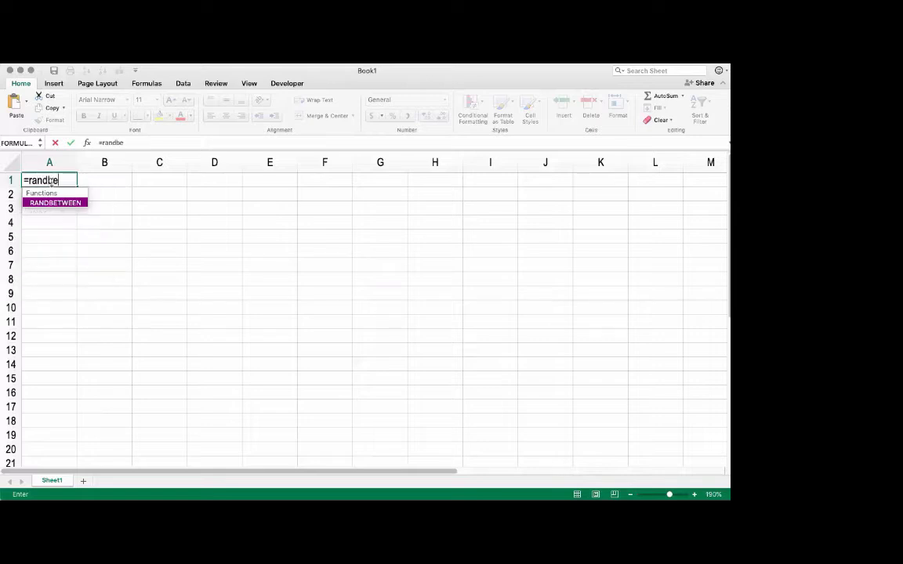
pyautogui.write('tween(')
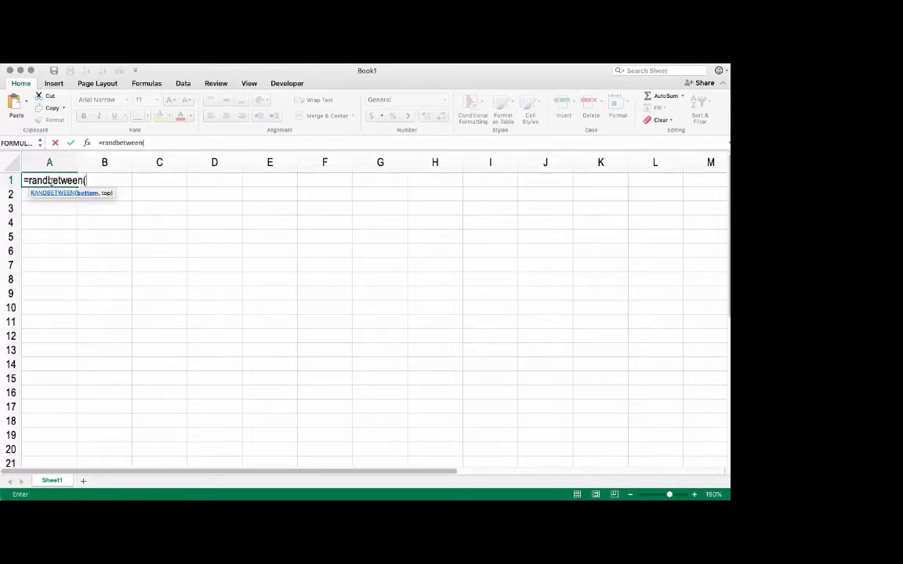
pyautogui.write('11,99)')
pyautogui.press('Return')
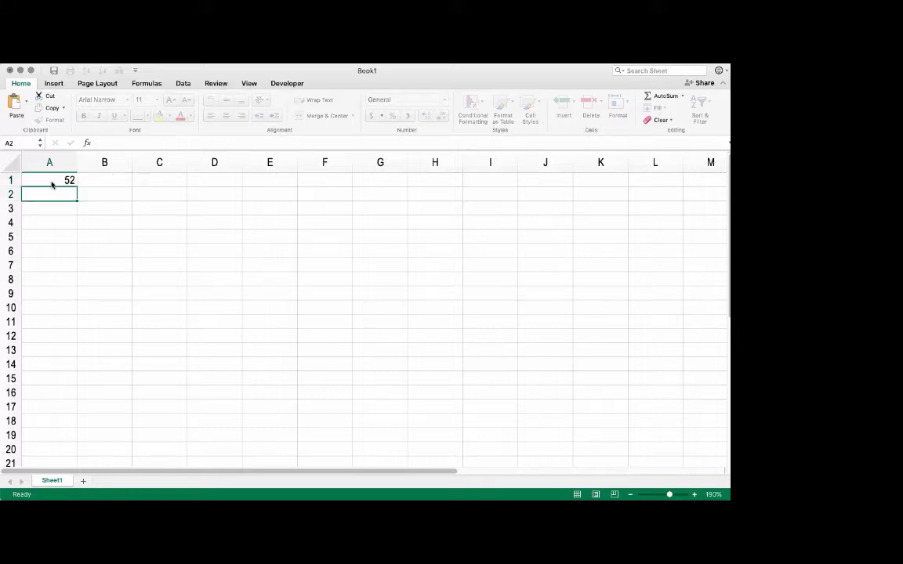
# Step: Copy the random-number formula from A1 into the whole range A1:E15
pyautogui.click(51, 183)
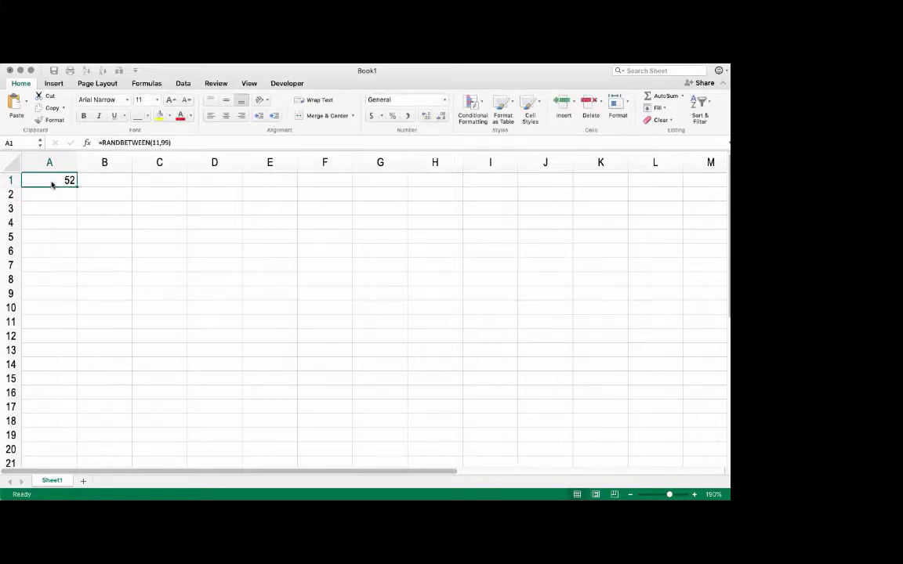
pyautogui.press('super+c')
pyautogui.hotkey('shift', 'Down')
pyautogui.hotkey('shift', 'Down')
pyautogui.hotkey('shift', 'Down')
pyautogui.hotkey('shift', 'Down')
pyautogui.hotkey('shift', 'Down')
pyautogui.hotkey('shift', 'Down')
pyautogui.hotkey('shift', 'Down')
pyautogui.hotkey('shift', 'Down')
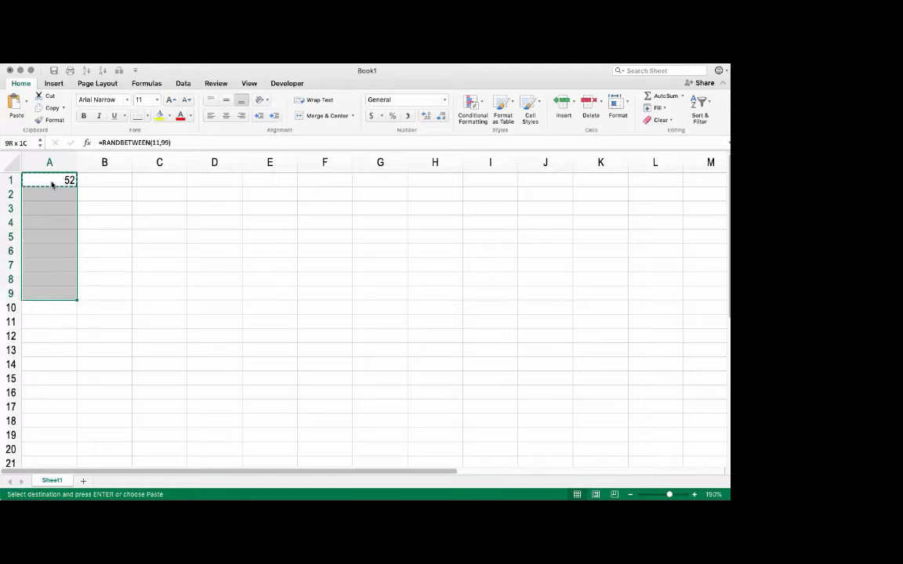
pyautogui.hotkey('shift', 'Down')
pyautogui.hotkey('shift', 'Down')
pyautogui.hotkey('shift', 'Down')
pyautogui.hotkey('shift', 'Down')
pyautogui.hotkey('shift', 'Down')
pyautogui.hotkey('shift', 'Down')
pyautogui.hotkey('shift', 'Right')
pyautogui.hotkey('shift', 'Right')
pyautogui.hotkey('shift', 'Right')
pyautogui.hotkey('shift', 'Right')
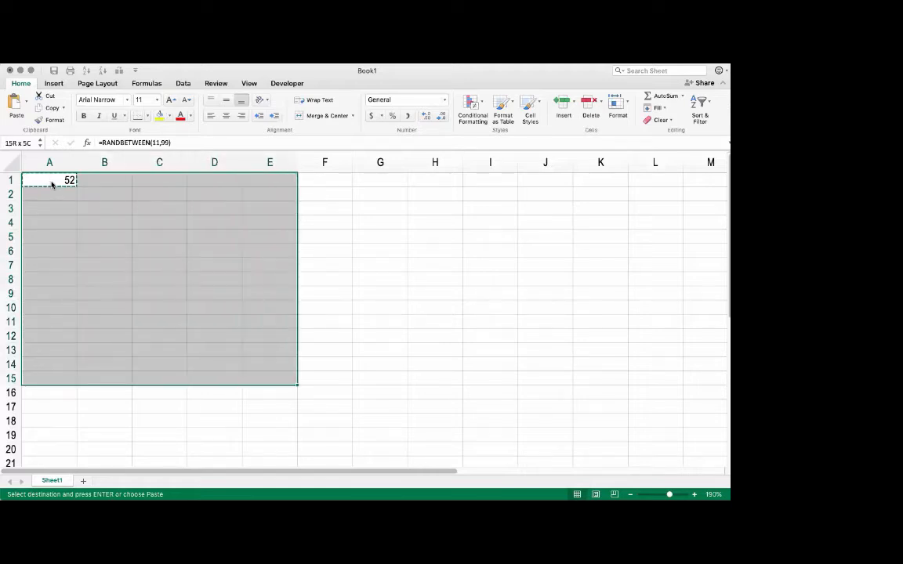
pyautogui.press('super+v')
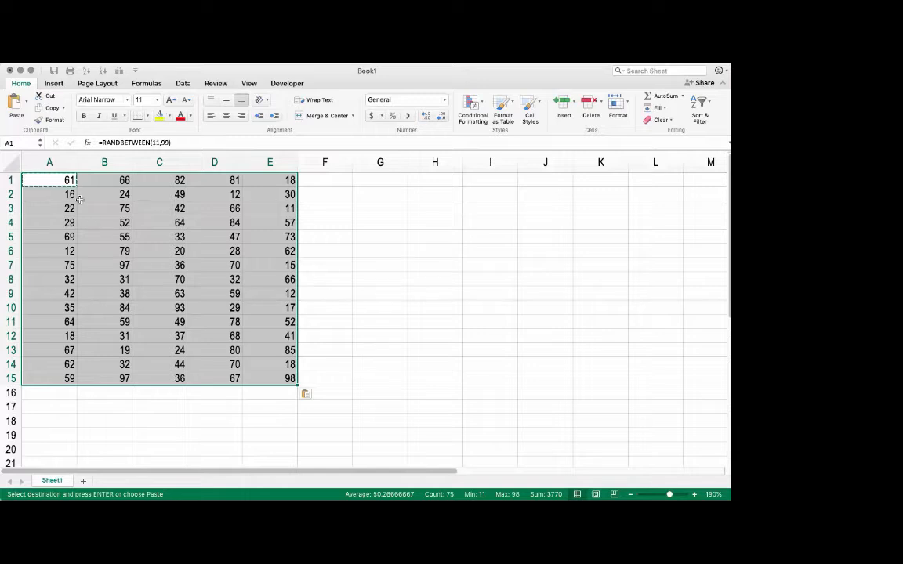
pyautogui.press('Escape')
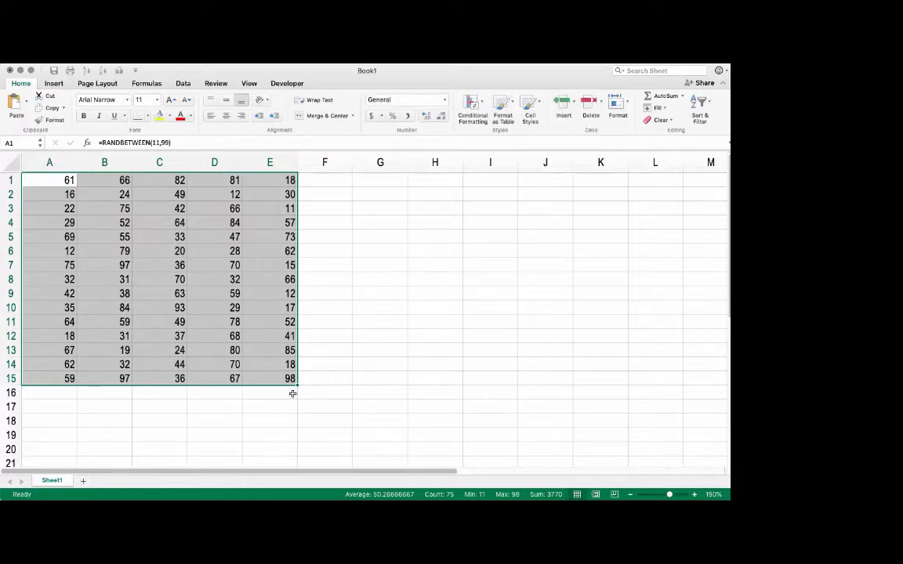
# Step: Narrow columns A through E to one equal width slightly wider than their two-digit numbers
pyautogui.moveTo(63, 162); pyautogui.dragTo(241, 162)
pyautogui.doubleClick(241, 162)
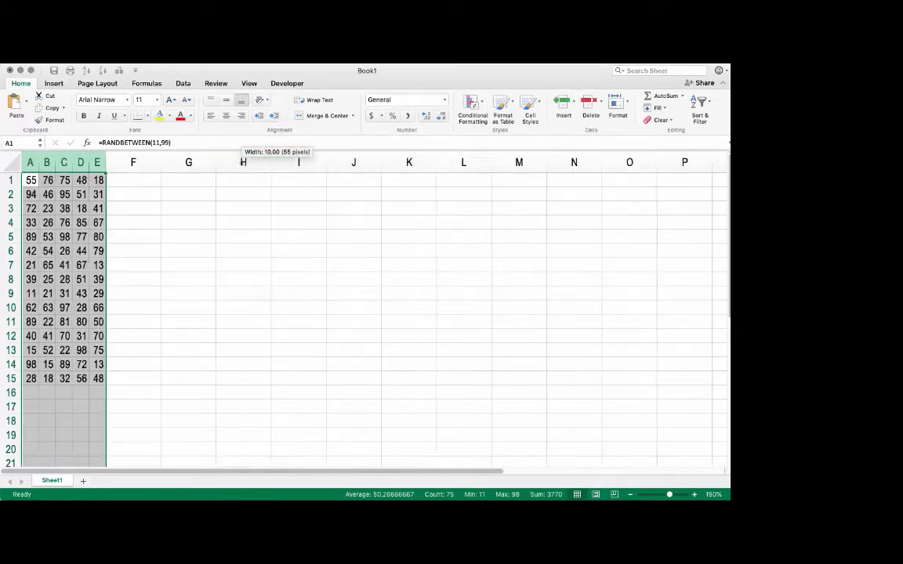
pyautogui.moveTo(104, 162); pyautogui.dragTo(120, 160)
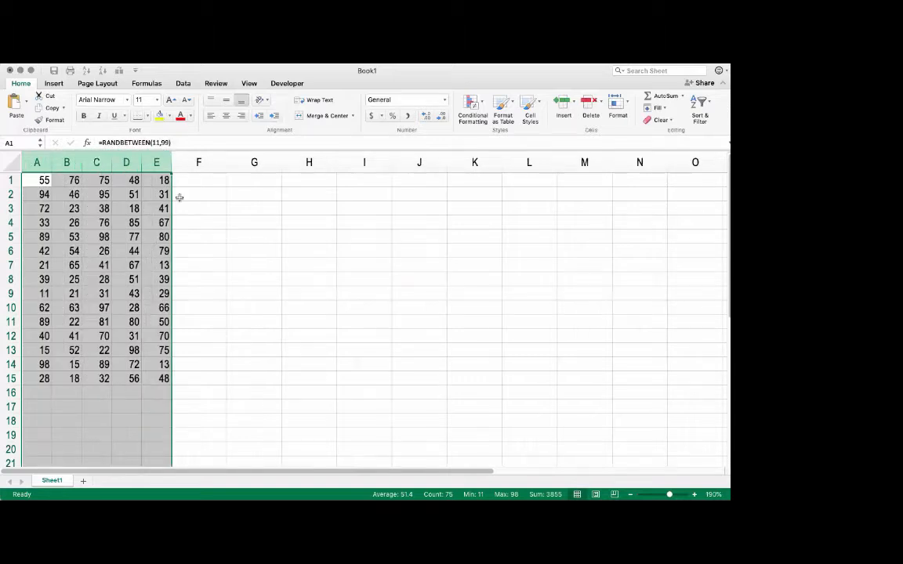
pyautogui.click(246, 185)
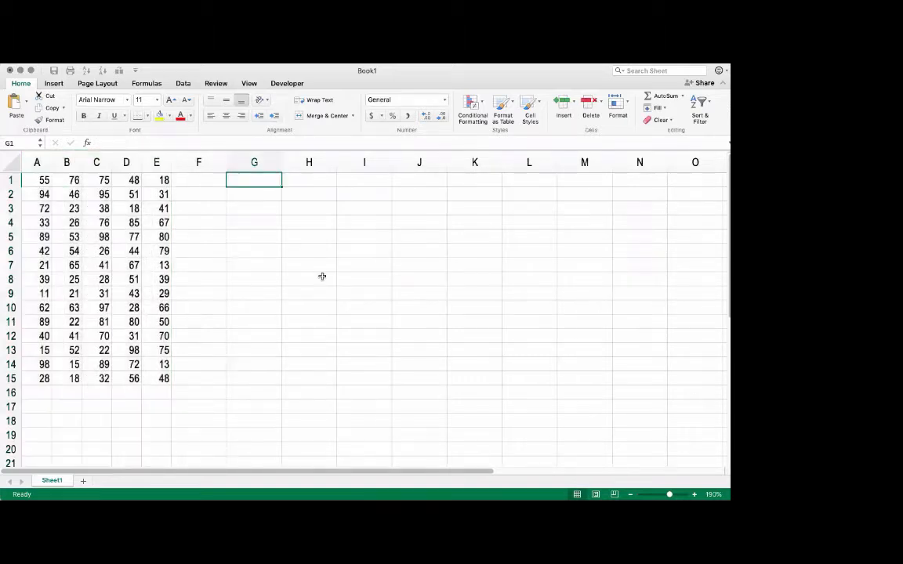
# Step: Replace the formulas in A1:E15 with their static results by copying the range and pasting values only over it
pyautogui.click(40, 181)
pyautogui.hotkey('ctrl', 'shift', 'Right')
pyautogui.hotkey('ctrl', 'shift', 'Down')
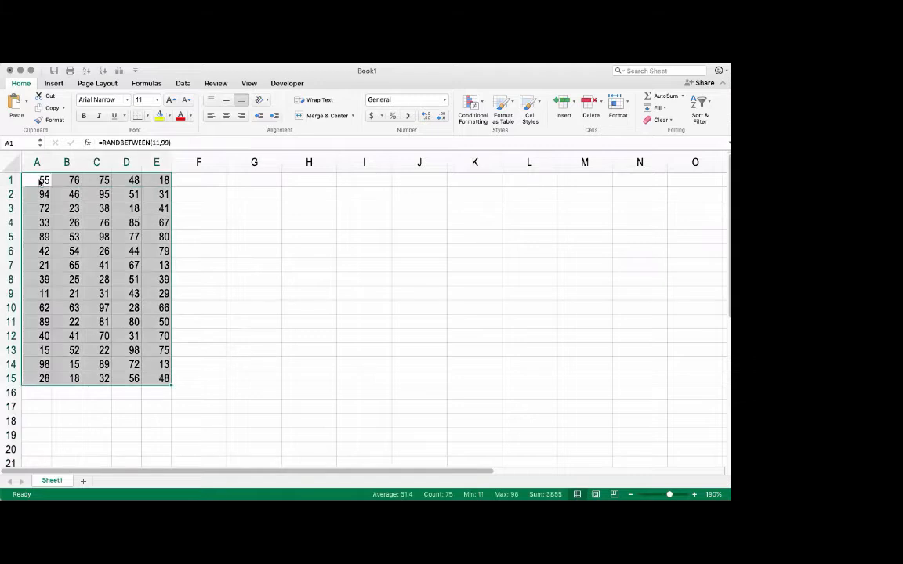
pyautogui.hotkey('ctrl', 'c')
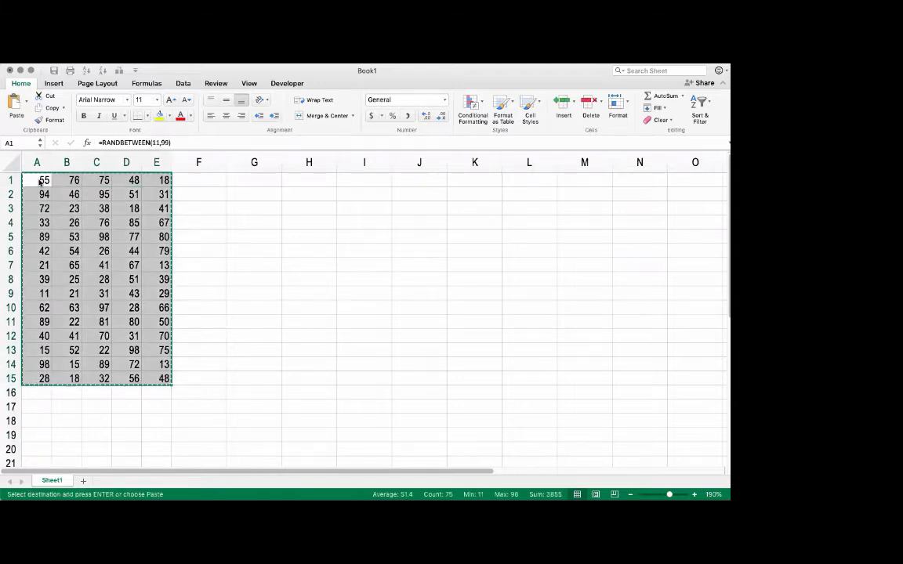
pyautogui.press('ctrl+super+v')
pyautogui.click(299, 180)
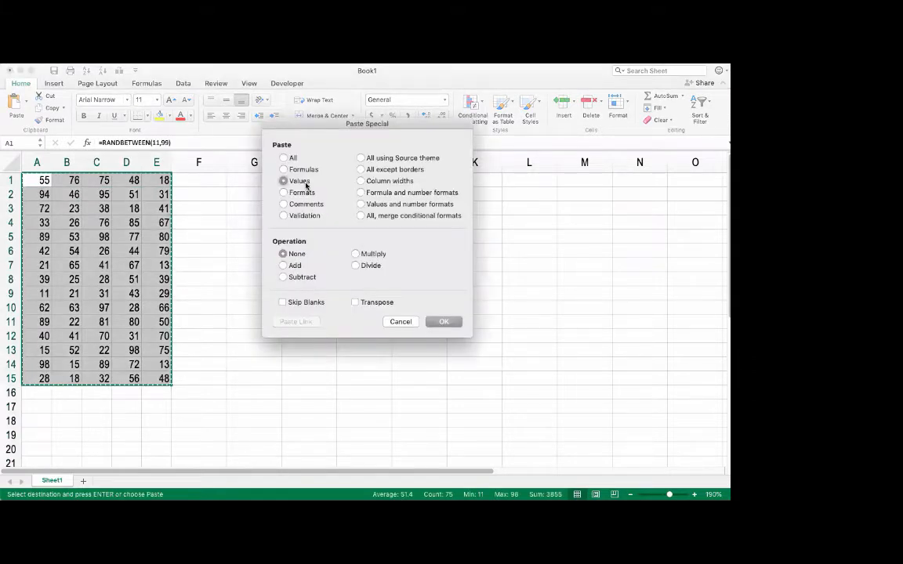
pyautogui.press('Return')
pyautogui.click(157, 249)
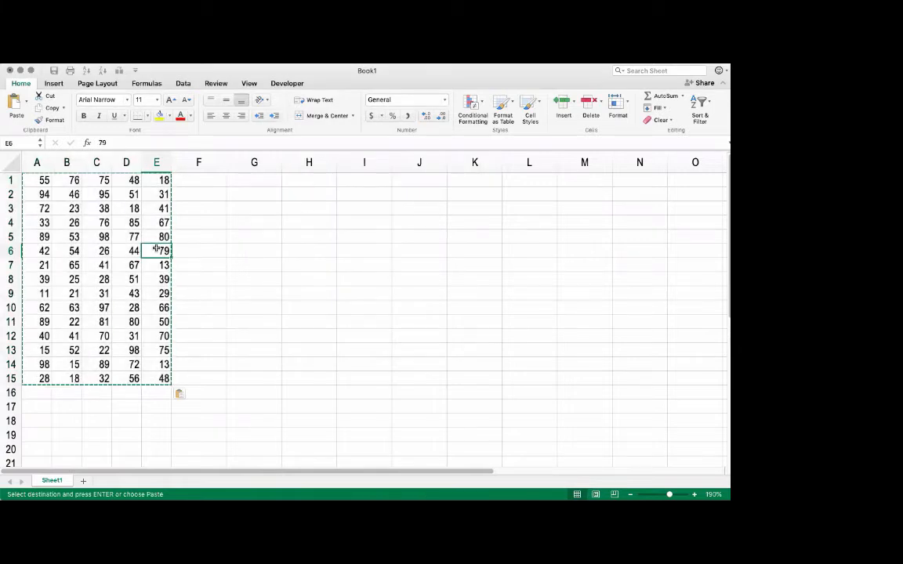
pyautogui.press('Escape')
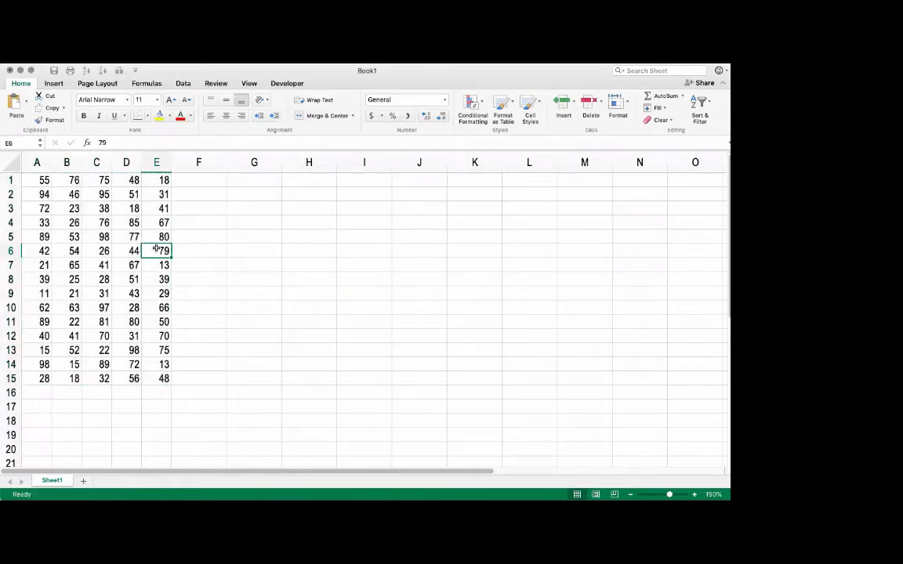
# Step: Calculate the smallest value of the data in cell G1 with =MIN(A:E)
pyautogui.press('Right')
pyautogui.press('Right')
pyautogui.press('Up')
pyautogui.press('Up')
pyautogui.press('Up')
pyautogui.press('Up')
pyautogui.press('Up')
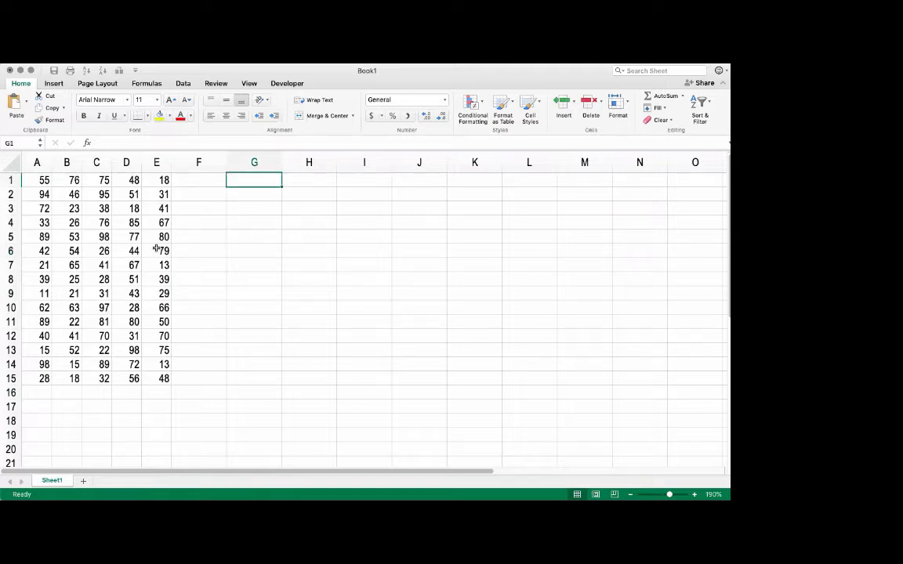
pyautogui.write('=min(')
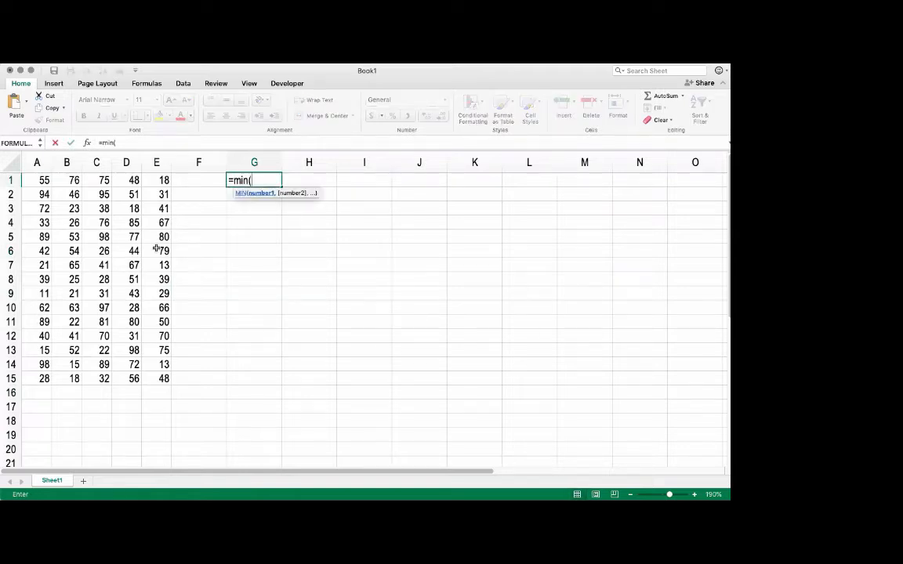
pyautogui.write('A:E)')
pyautogui.hotkey('ctrl', 'Return')
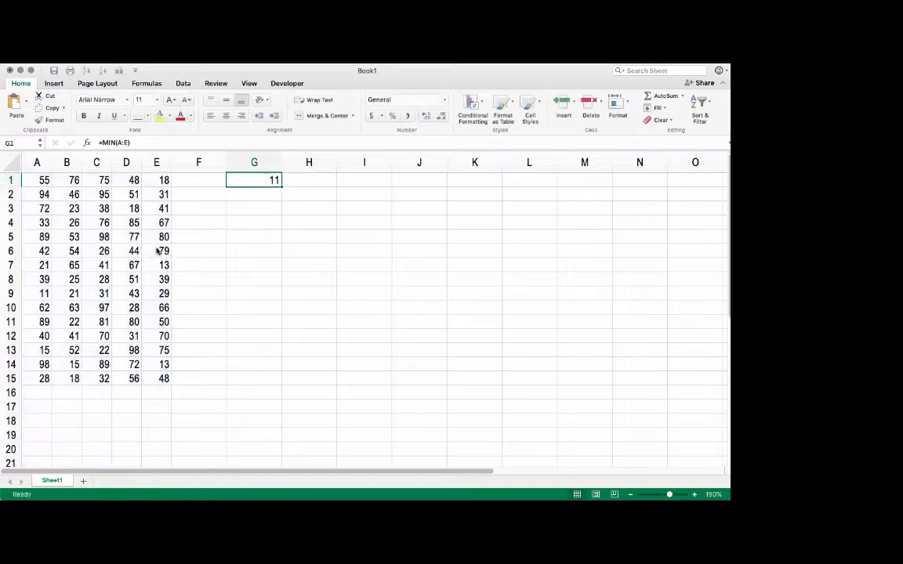
# Step: Show the formula of G1 as text in cell H1 using FORMULATEXT
pyautogui.press('Right')
pyautogui.write('=for')
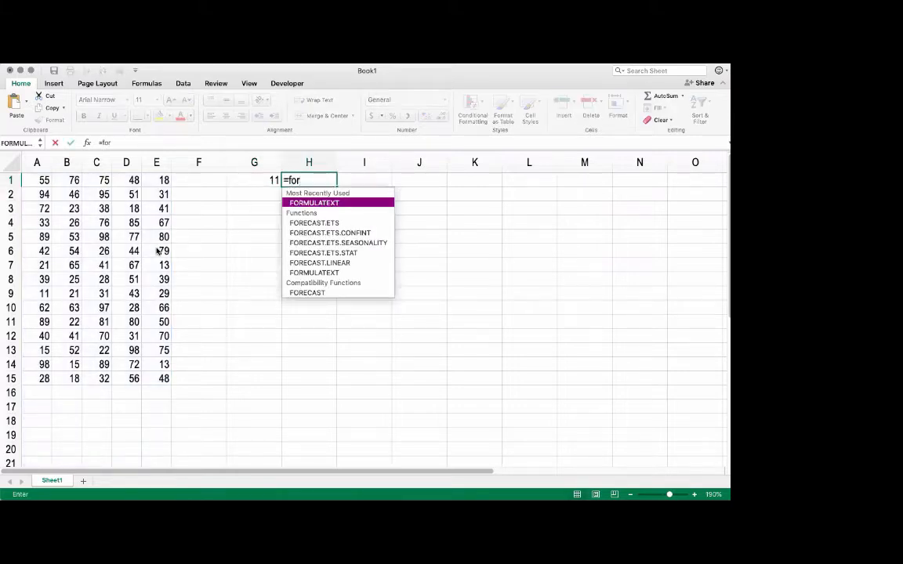
pyautogui.press('Tab')
pyautogui.press('Left')
pyautogui.write(')')
pyautogui.press('Return')
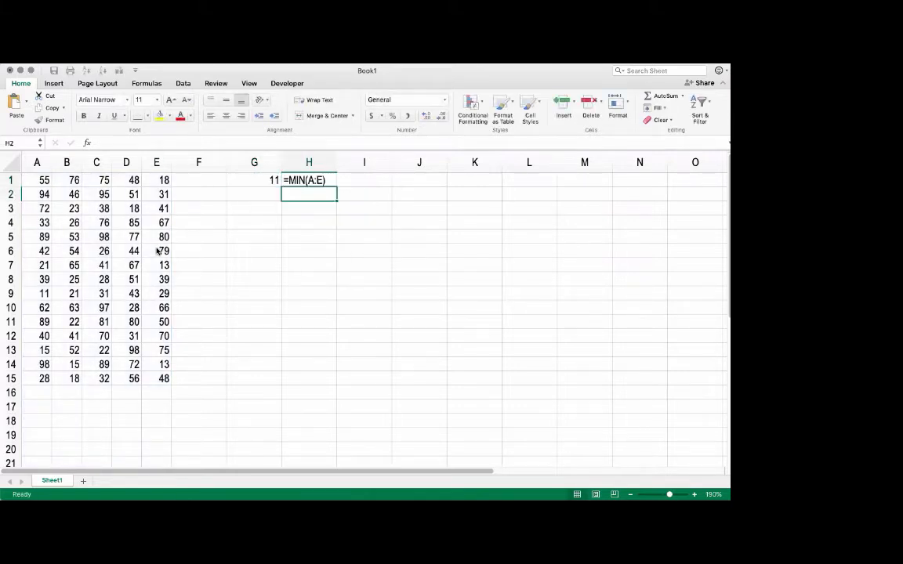
# Step: Calculate the largest value of the data in cell G2 with =MAX(A:E)
pyautogui.press('Left')
pyautogui.write('max')
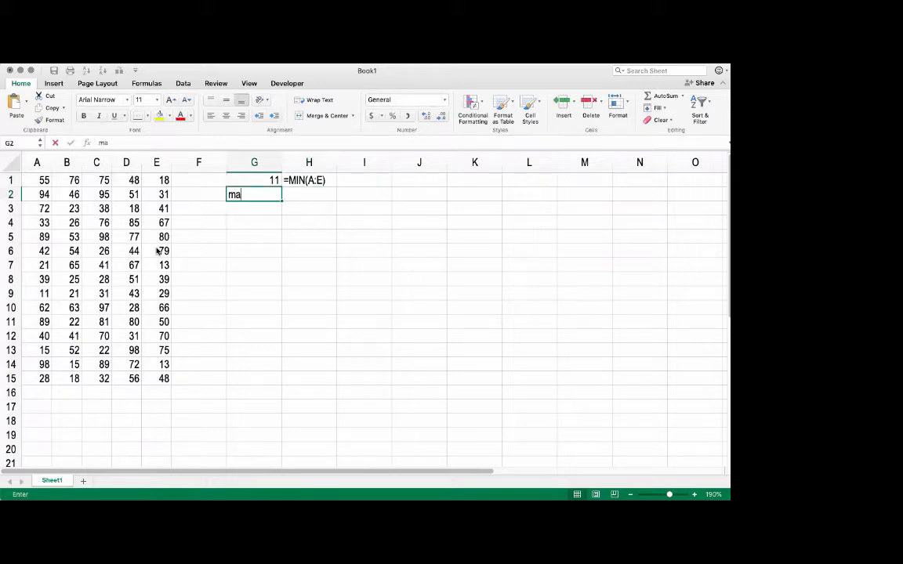
pyautogui.press('BackSpace')
pyautogui.press('BackSpace')
pyautogui.press('BackSpace')
pyautogui.write('-ma')
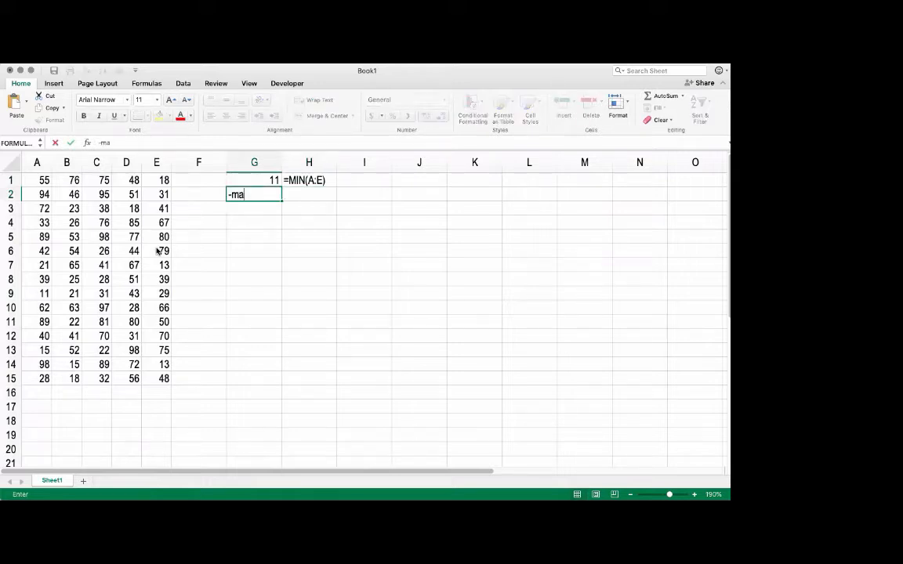
pyautogui.press('BackSpace')
pyautogui.press('BackSpace')
pyautogui.press('BackSpace')
pyautogui.write('=max(A:E)')
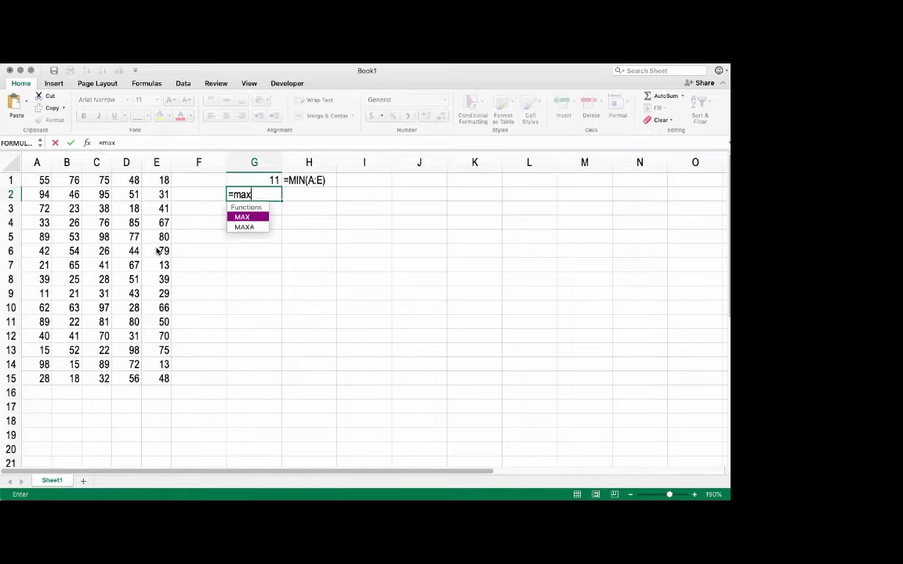
pyautogui.press('Tab')
# Step: Copy the FORMULATEXT formula from H1 into H2 to show the formula of G2
pyautogui.press('Up')
pyautogui.hotkey('ctrl', 'c')
pyautogui.press('Down')
pyautogui.hotkey('ctrl', 'v')
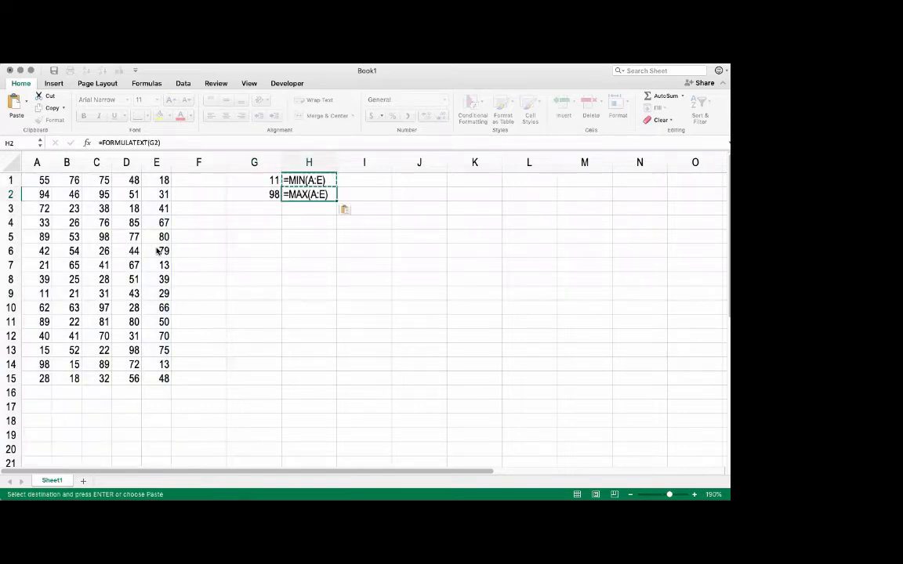
# Step: Enter the notes "c.w. = 10" in cell G4 and "1st LCL = 10" in cell G5
pyautogui.press('Down')
pyautogui.press('Down')
pyautogui.press('Left')
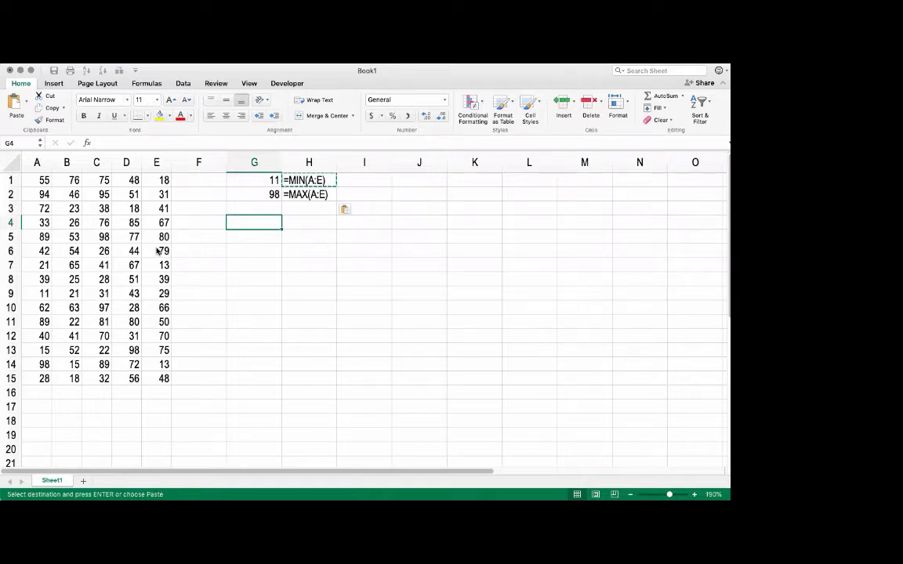
pyautogui.write('c.w. =10')
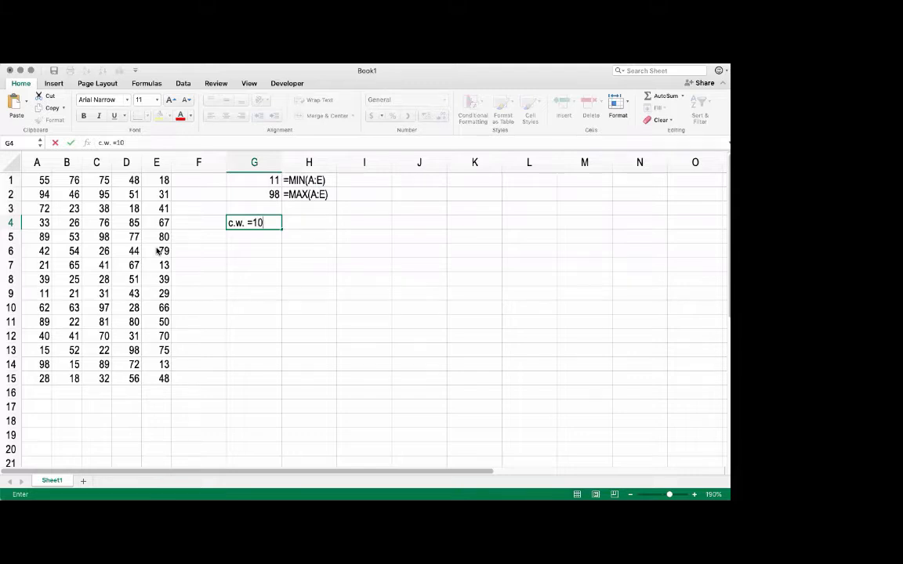
pyautogui.press('BackSpace')
pyautogui.press('BackSpace')
pyautogui.write('10')
pyautogui.press('Return')
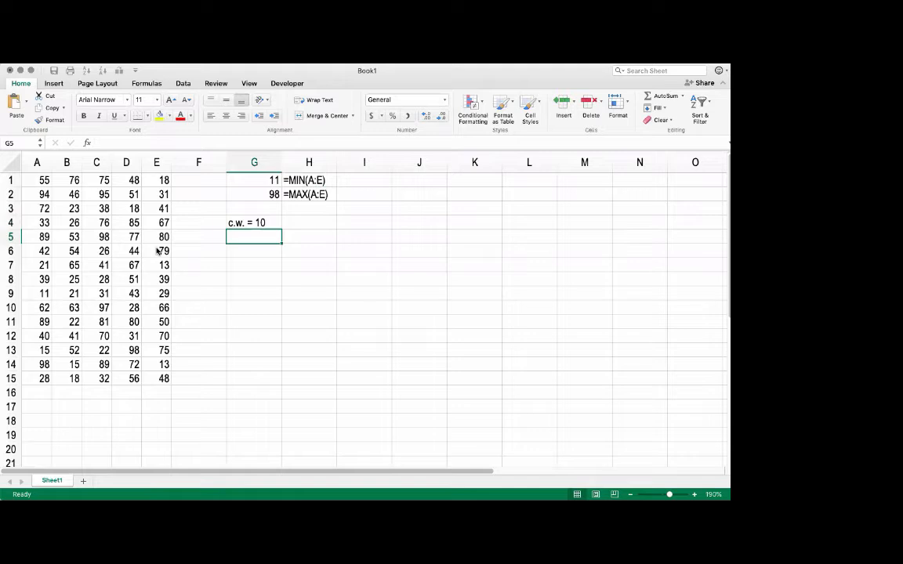
pyautogui.write('1st LCL')
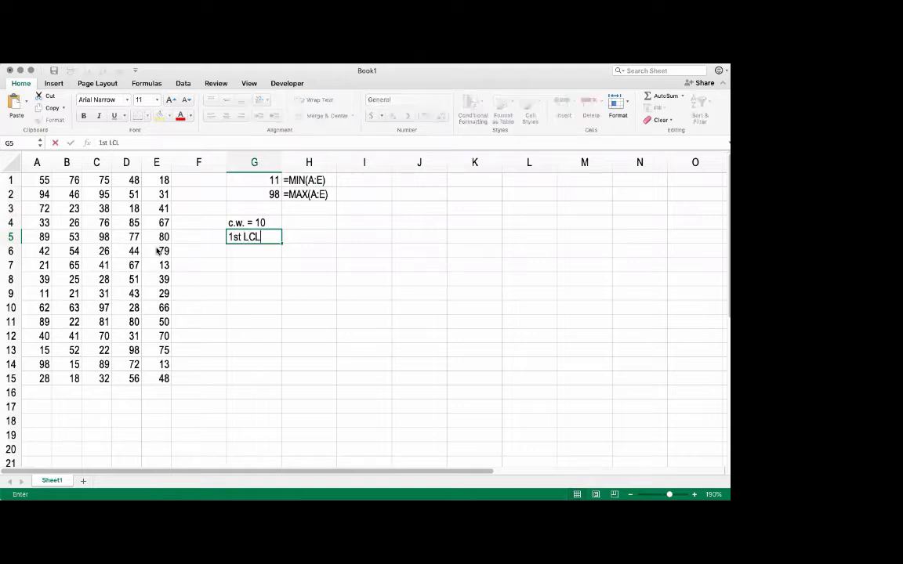
pyautogui.write(' = 10')
pyautogui.press('Return')
pyautogui.press('Return')
pyautogui.write('10')
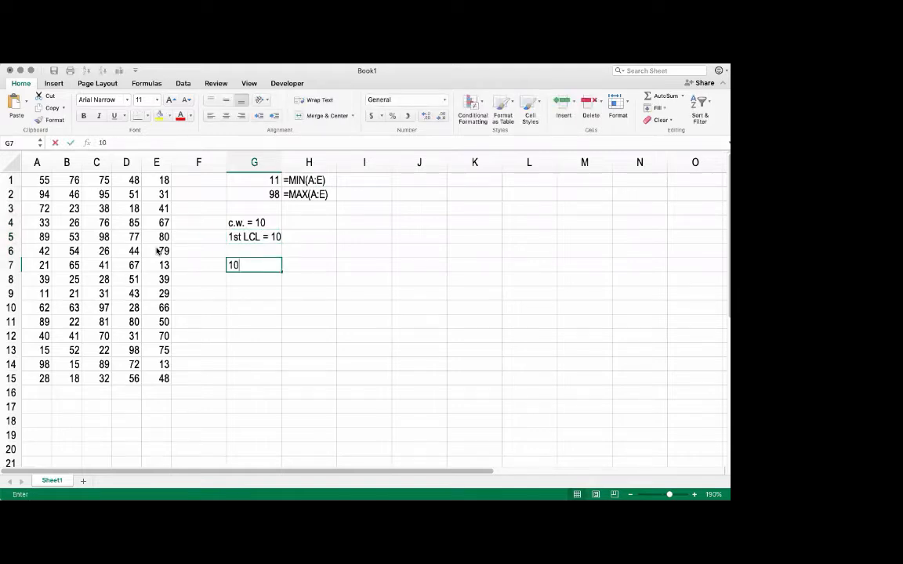
pyautogui.press('Return')
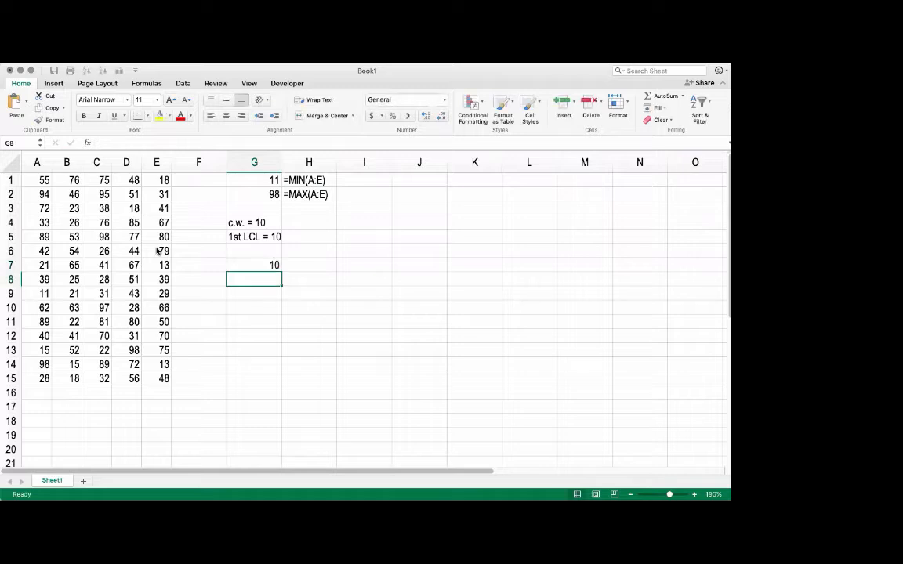
pyautogui.press('Up')
pyautogui.press('BackSpace')
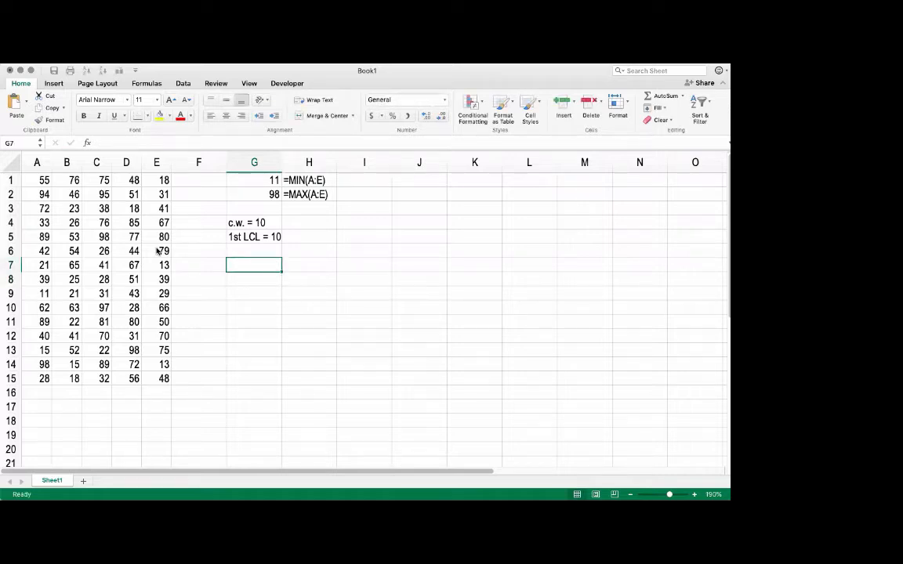
# Step: Enter the column headings "LCLs" in cell G7 and "UCLs" in cell H7
pyautogui.write('LCLs')
pyautogui.press('Tab')
pyautogui.write('UCLs')
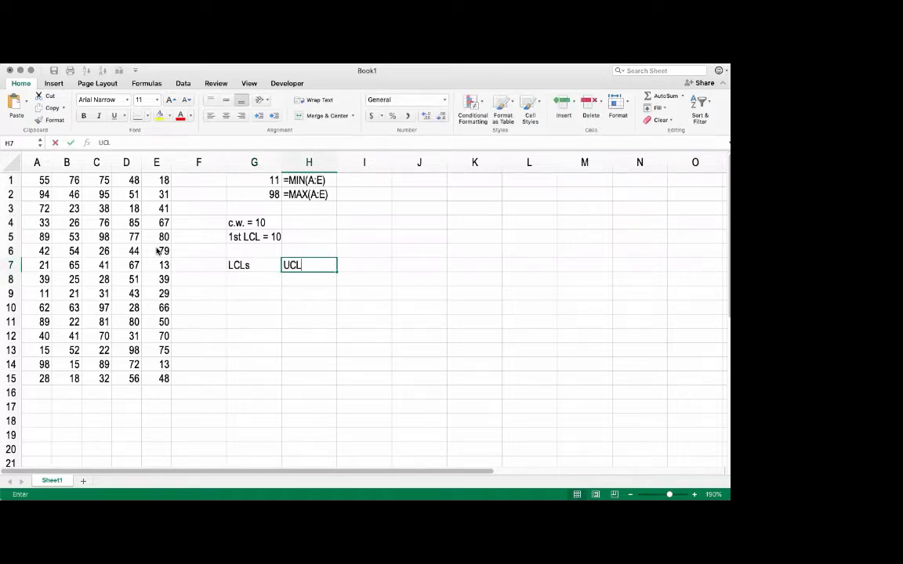
pyautogui.press('Return')
# Step: Enter 10 as the first lower class limit in G8 and the formula =G8+10 in G9
pyautogui.write('10')
pyautogui.press('Return')
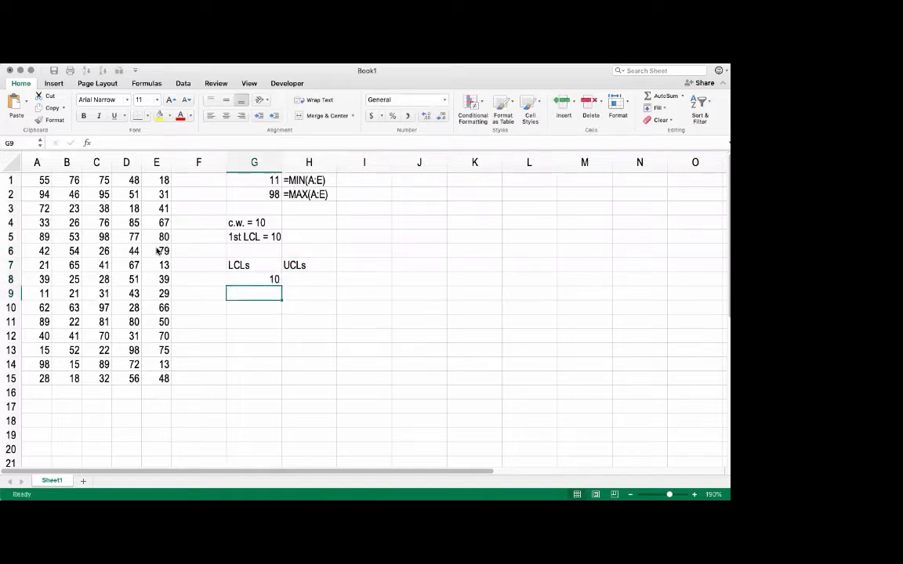
pyautogui.write('=')
pyautogui.press('Up')
pyautogui.write('+10')
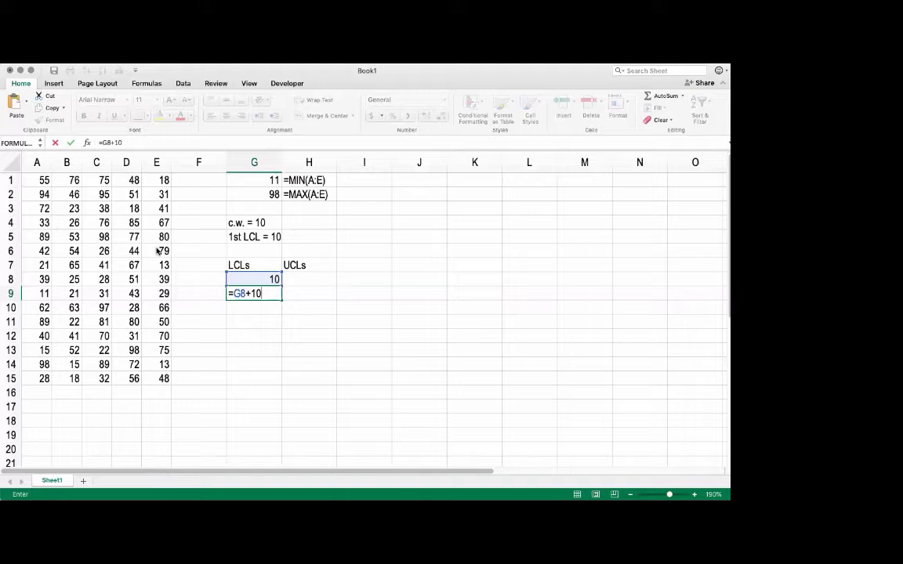
pyautogui.press('Return')
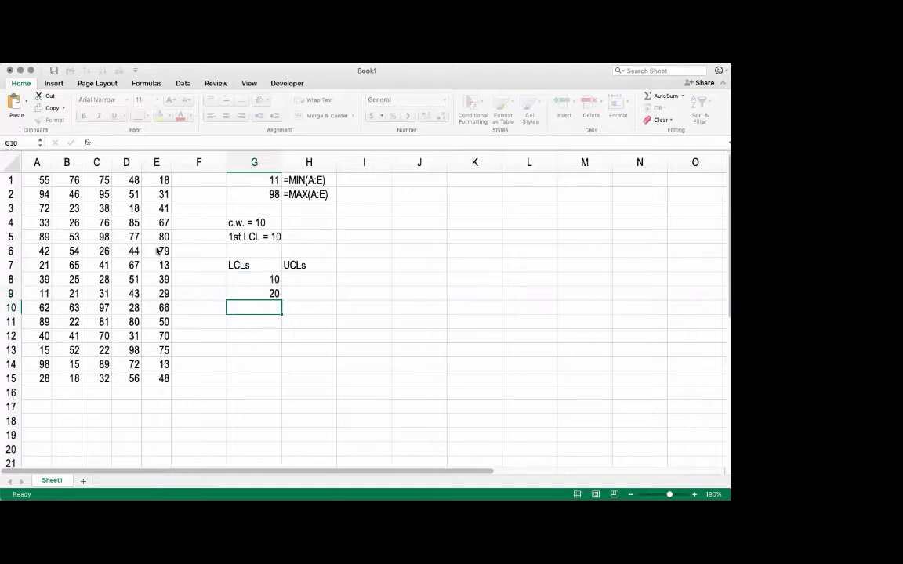
# Step: Copy the lower class limit formula from G9 down through G16
pyautogui.press('Up')
pyautogui.press('super+c')
pyautogui.hotkey('shift', 'Down')
pyautogui.hotkey('shift', 'Down')
pyautogui.hotkey('shift', 'Down')
pyautogui.hotkey('shift', 'Down')
pyautogui.hotkey('shift', 'Down')
pyautogui.hotkey('shift', 'Down')
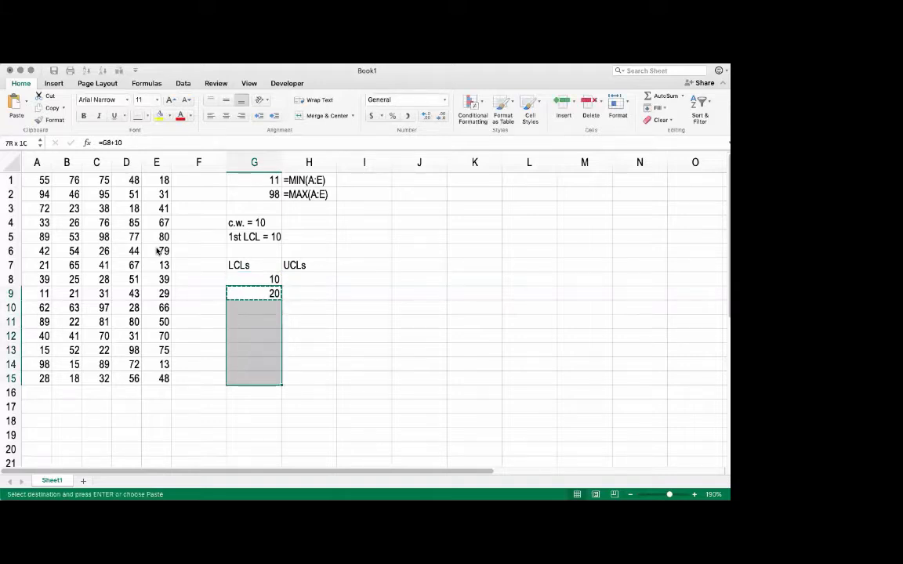
pyautogui.press('super+v')
pyautogui.press('super+Down')
pyautogui.press('super+c')
pyautogui.press('Down')
pyautogui.press('super+v')
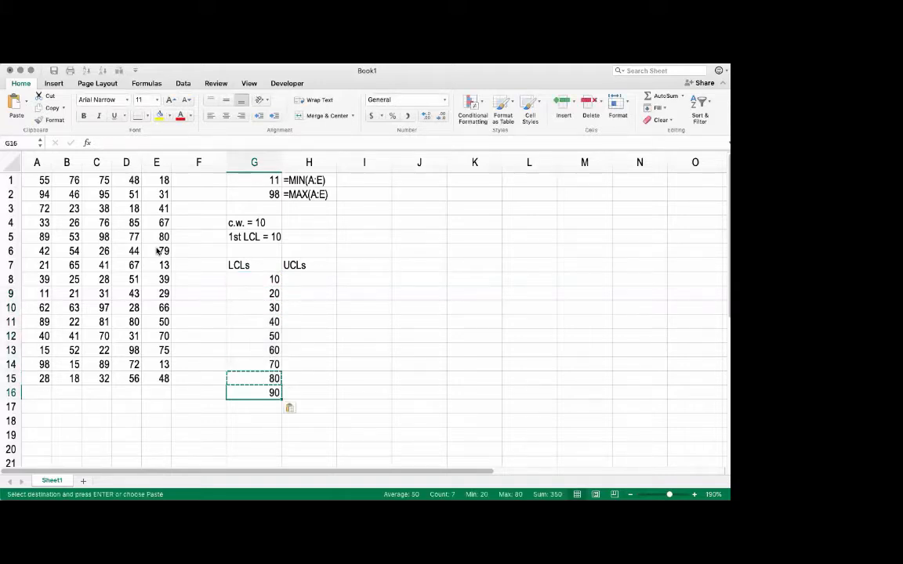
# Step: Examine the lower class limit formulas in column G, including which cell the formula in G11 refers to
pyautogui.press('Up')
pyautogui.press('Up')
pyautogui.press('Up')
pyautogui.press('Up')
pyautogui.press('Up')
pyautogui.press('Up')
pyautogui.press('Up')
pyautogui.press('Up')
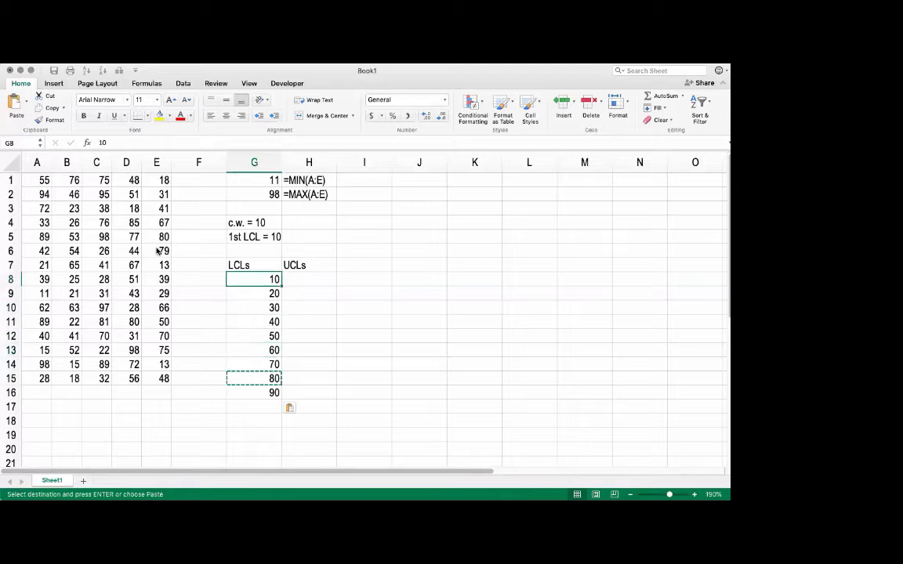
pyautogui.press('Escape')
pyautogui.press('Down')
pyautogui.press('Down')
pyautogui.press('Down')
pyautogui.press('Down')
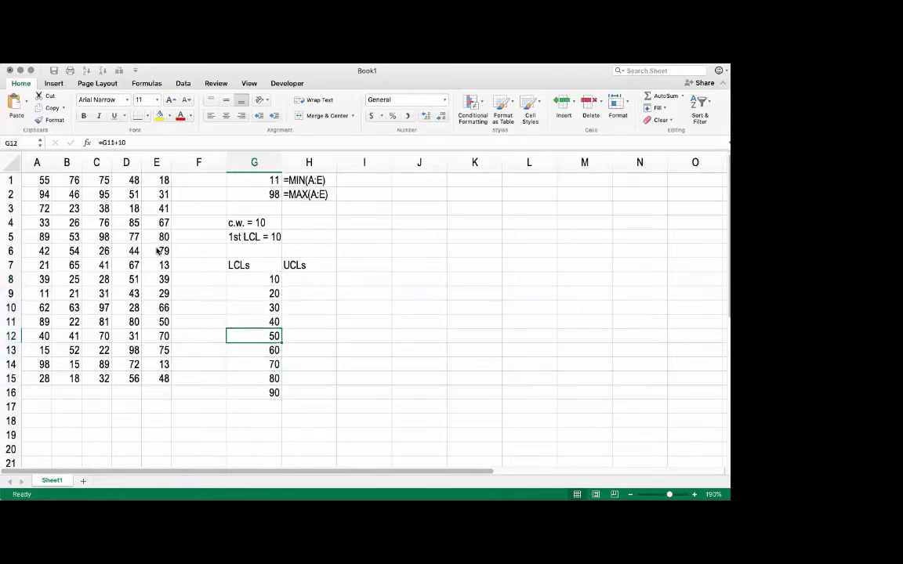
pyautogui.press('Up')
pyautogui.press('Up')
pyautogui.press('Down')
pyautogui.press('F2')
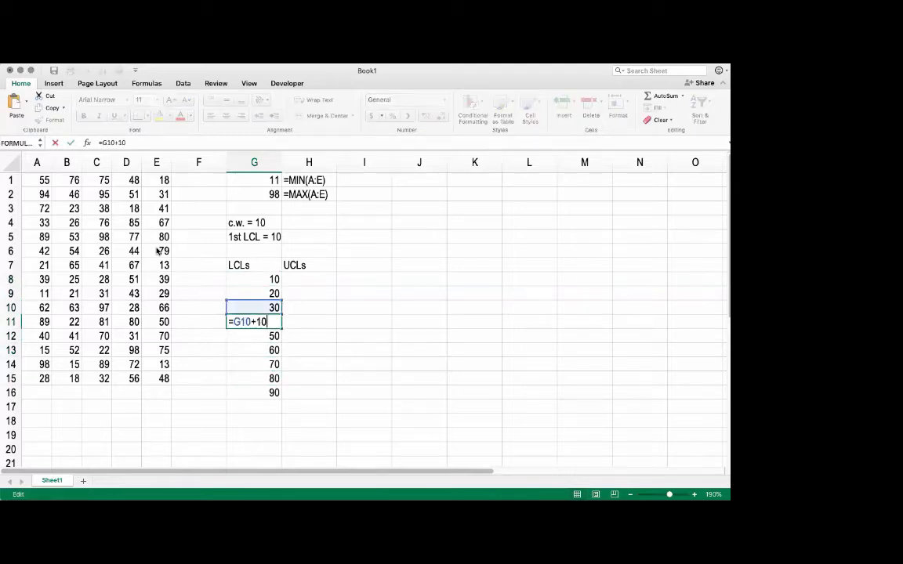
pyautogui.press('Escape')
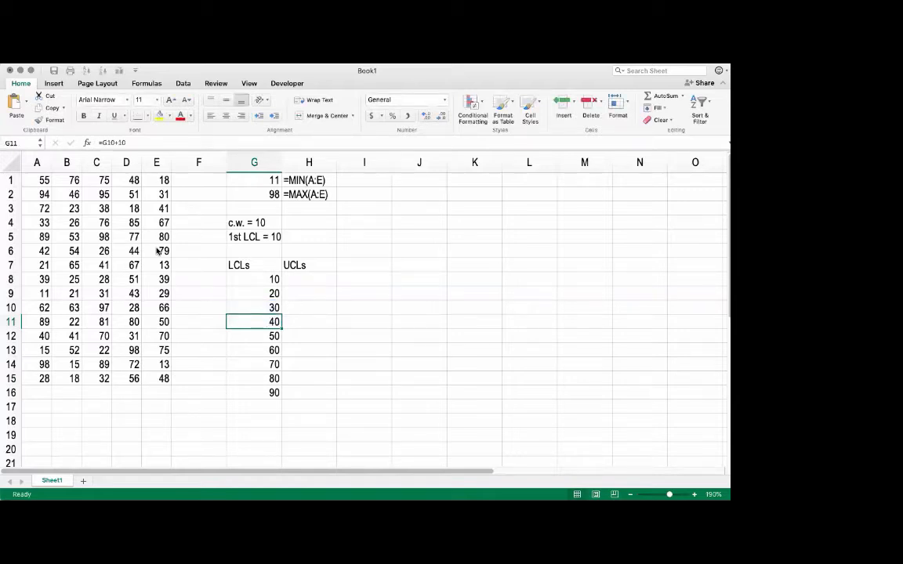
# Step: Calculate the first upper class limit in cell H8 with =G8+9
pyautogui.press('Up')
pyautogui.press('Up')
pyautogui.press('Up')
pyautogui.press('Right')
pyautogui.press('Right')
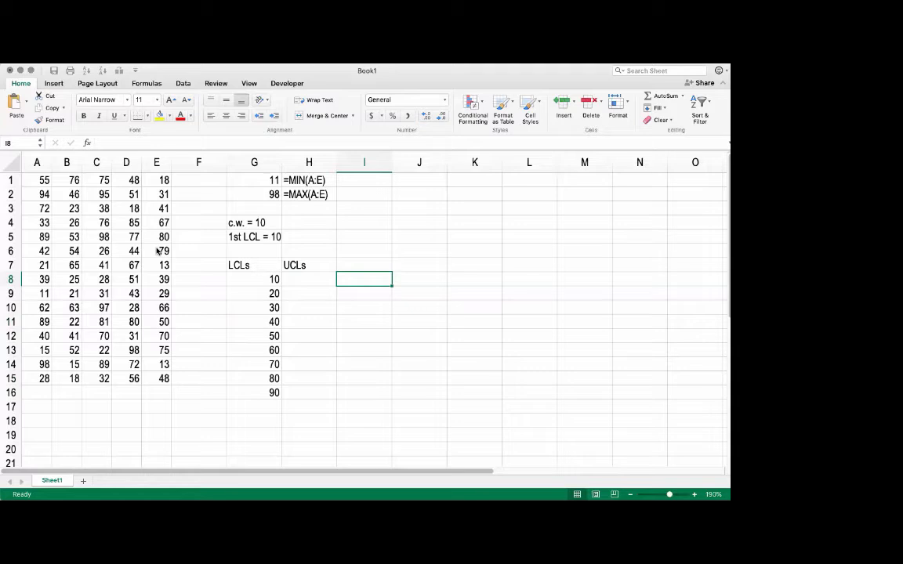
pyautogui.press('Left')
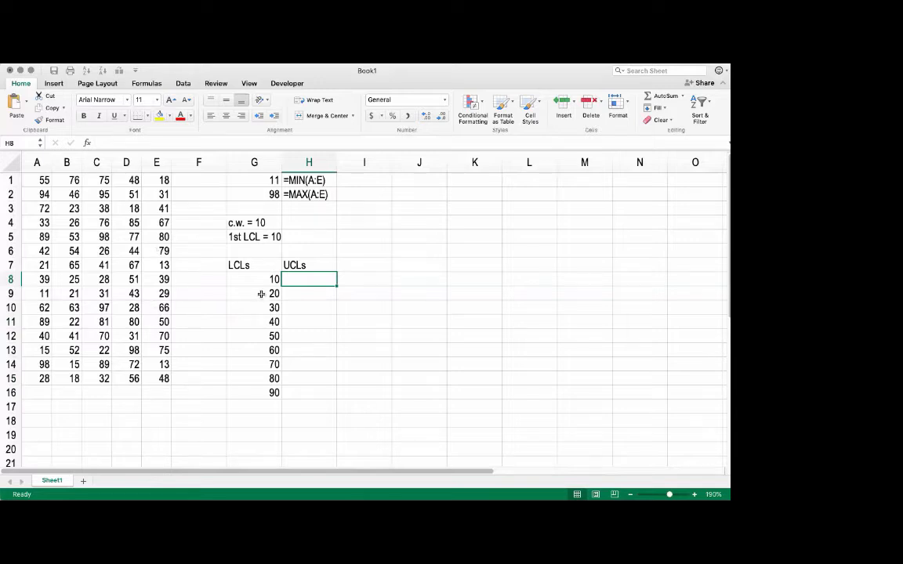
pyautogui.write('=G8+9')
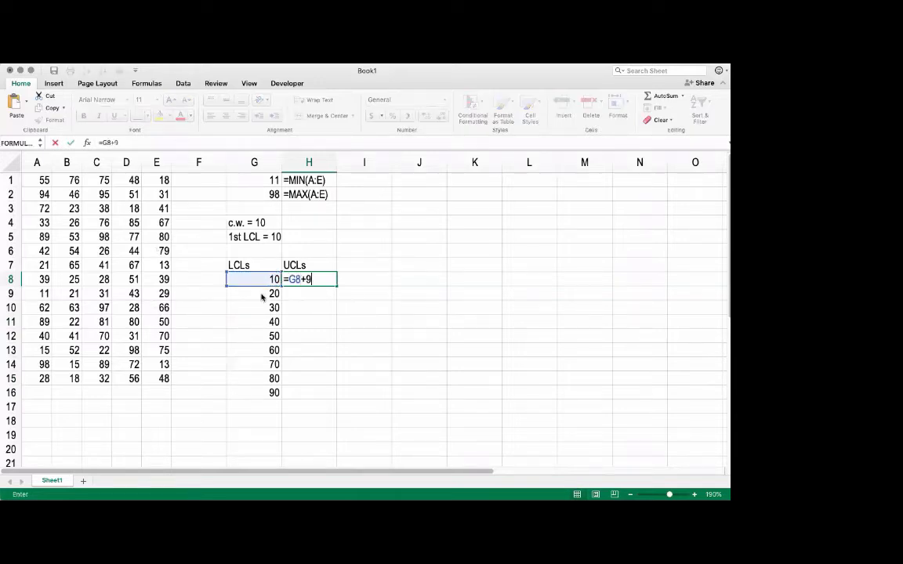
pyautogui.press('Return')
# Step: Copy the upper class limit formula from H8 into H9:H16
pyautogui.press('Up')
pyautogui.press('super+c')
pyautogui.press('Down')
pyautogui.press('Down')
pyautogui.hotkey('shift', 'Down')
pyautogui.hotkey('shift', 'Down')
pyautogui.hotkey('shift', 'Down')
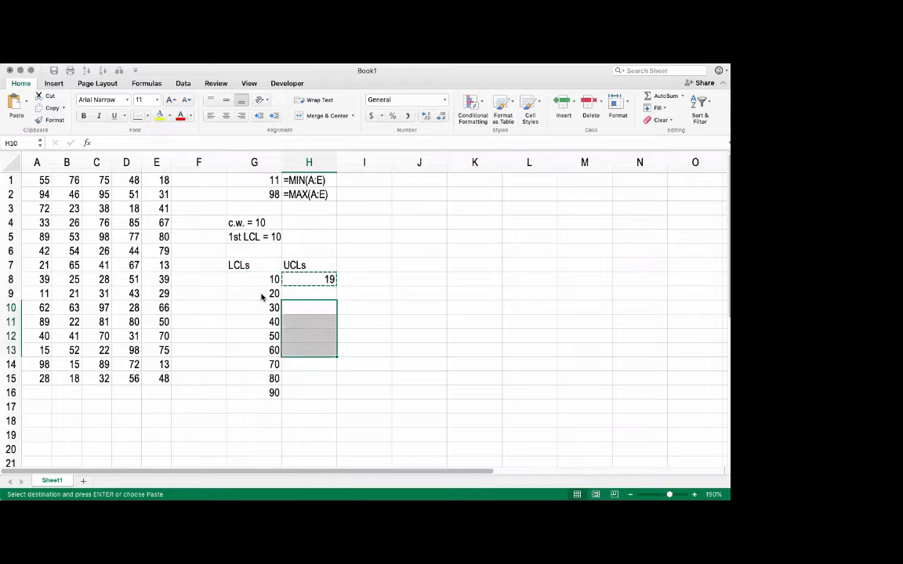
pyautogui.press('Up')
pyautogui.hotkey('shift', 'Down')
pyautogui.hotkey('shift', 'Down')
pyautogui.hotkey('shift', 'Down')
pyautogui.hotkey('shift', 'Down')
pyautogui.hotkey('shift', 'Down')
pyautogui.hotkey('shift', 'Down')
pyautogui.hotkey('shift', 'Down')
pyautogui.press('super+v')
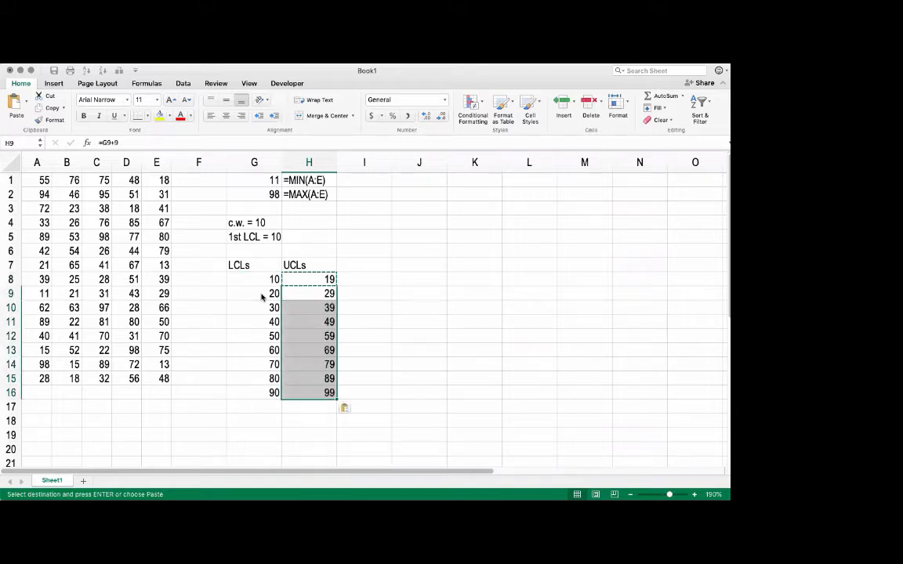
pyautogui.press('Escape')
pyautogui.press('Up')
pyautogui.press('Left')
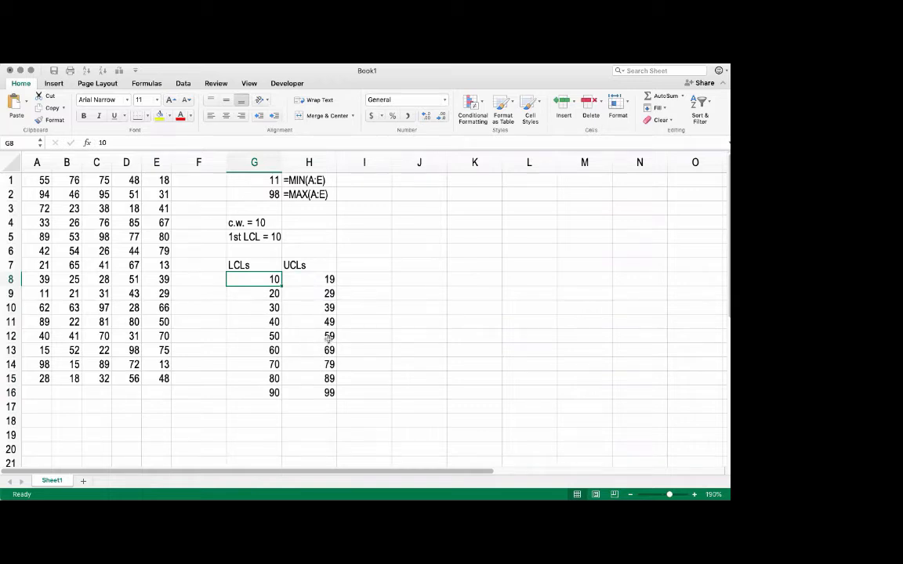
# Step: Enter the two-line column heading "cumulative" in cell I6 and "GFDT" in cell I7
pyautogui.click(365, 278)
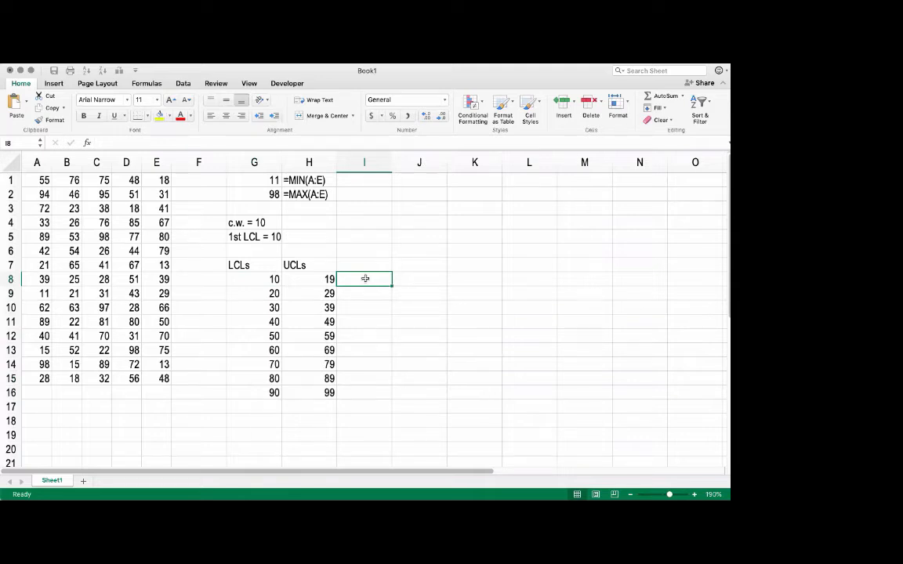
pyautogui.press('Up')
pyautogui.press('Up')
pyautogui.write('cu')
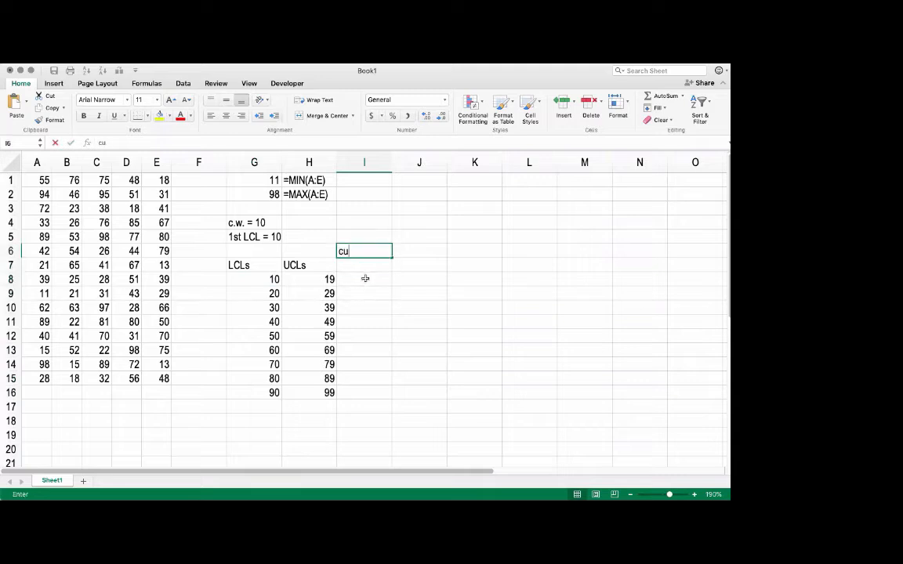
pyautogui.write('mulative')
pyautogui.press('Return')
pyautogui.write('GFDT')
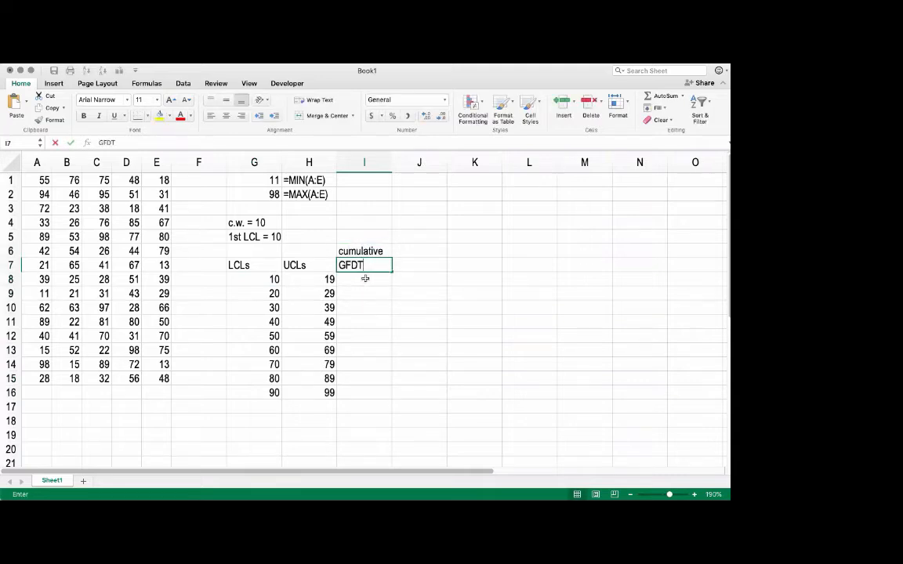
pyautogui.press('Return')
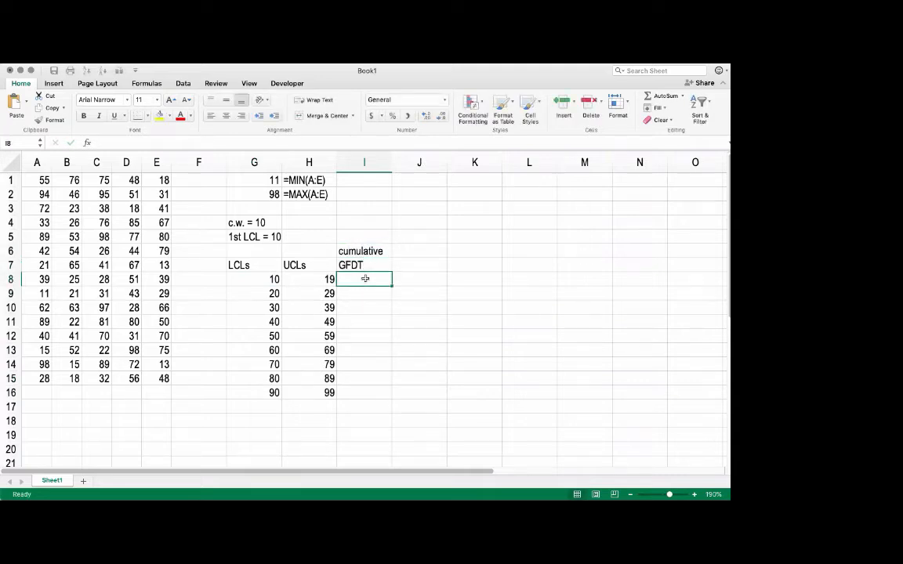
# Step: Count the data values up to the first upper class limit in cell I8 with =COUNTIF(A:E,"<="&H8)
pyautogui.write('=countif(')
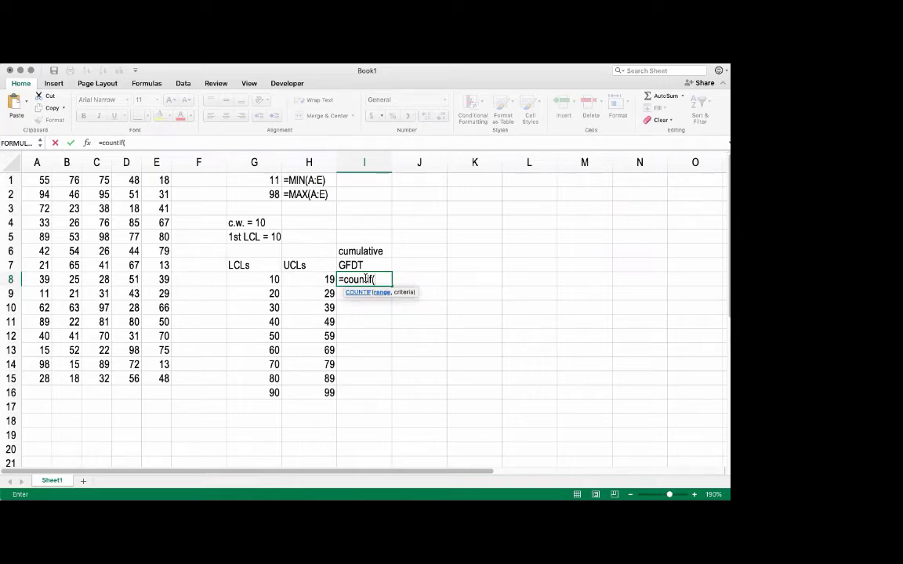
pyautogui.write('A:E')
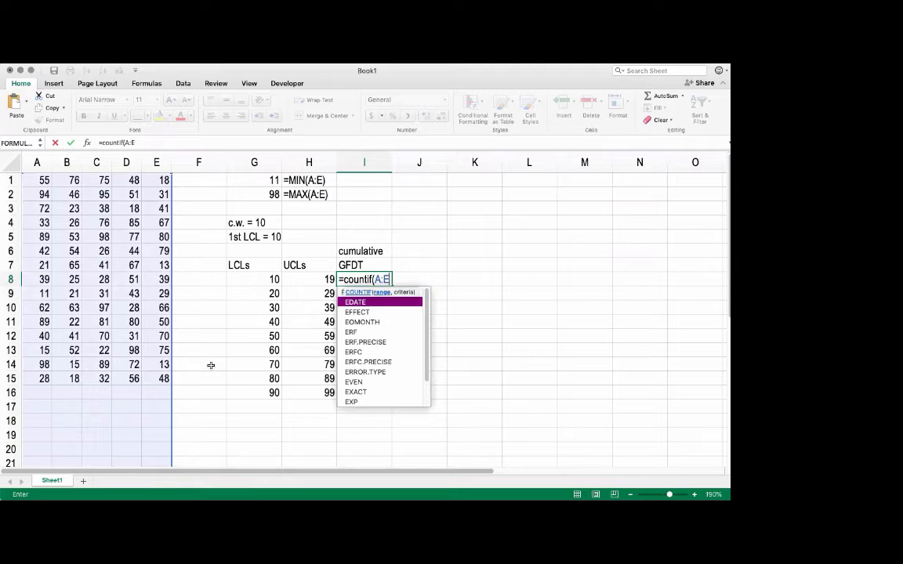
pyautogui.write(',"<=')
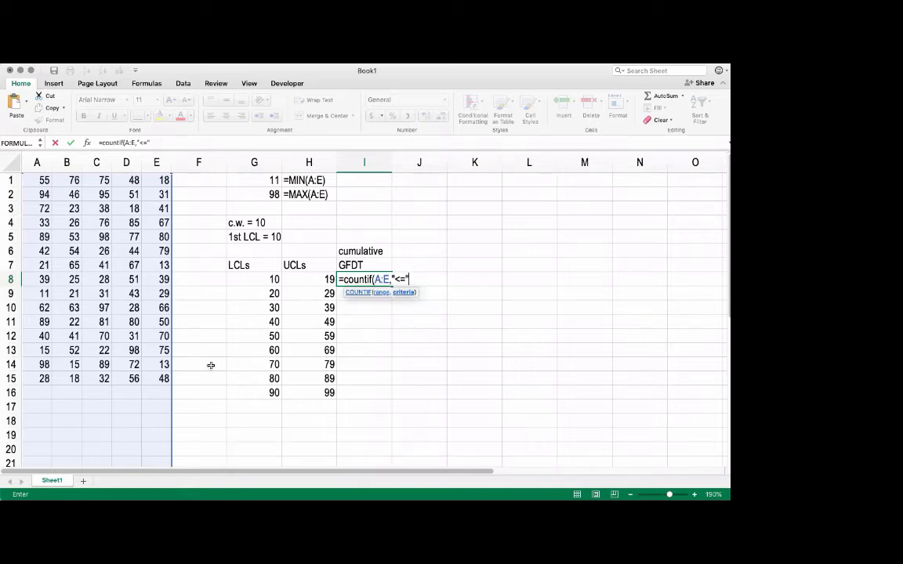
pyautogui.write('&')
pyautogui.click(319, 279)
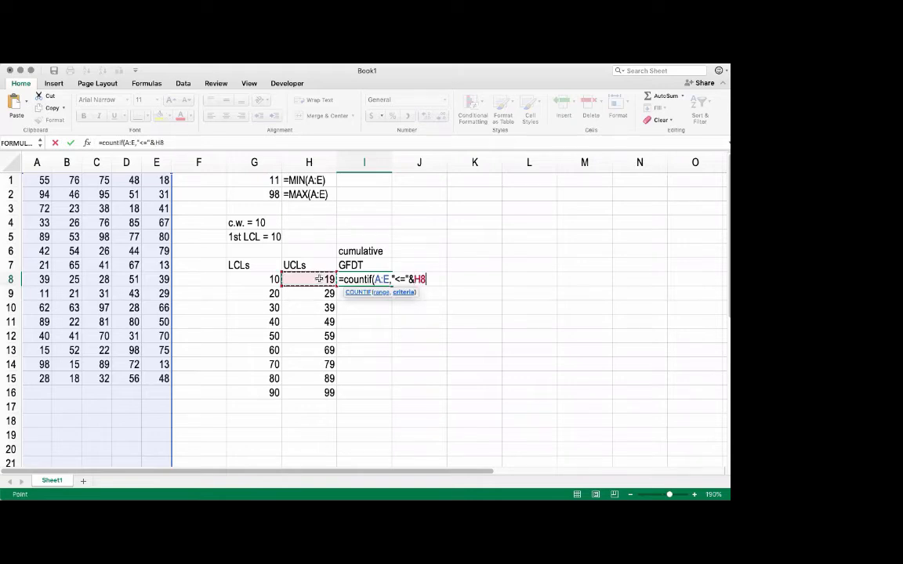
pyautogui.write(')')
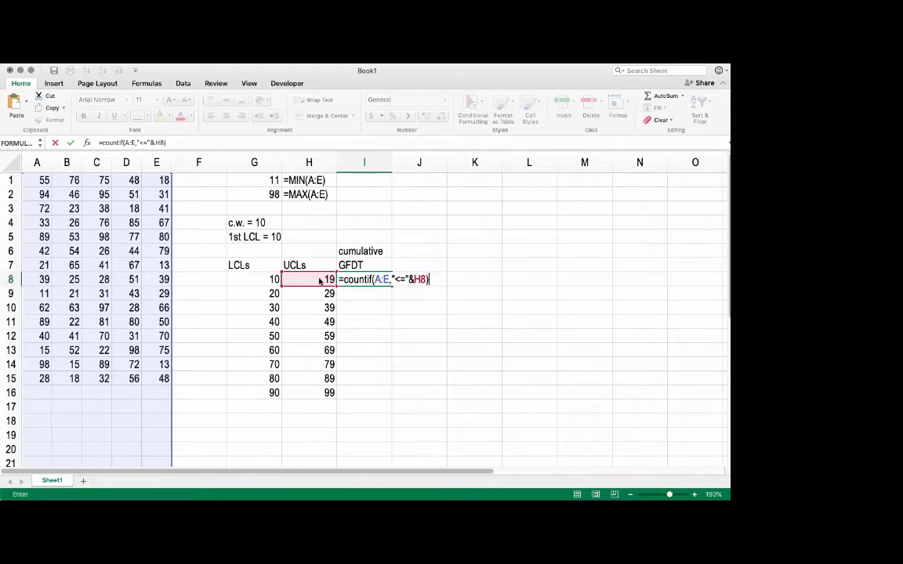
pyautogui.press('Return')
pyautogui.press('Up')
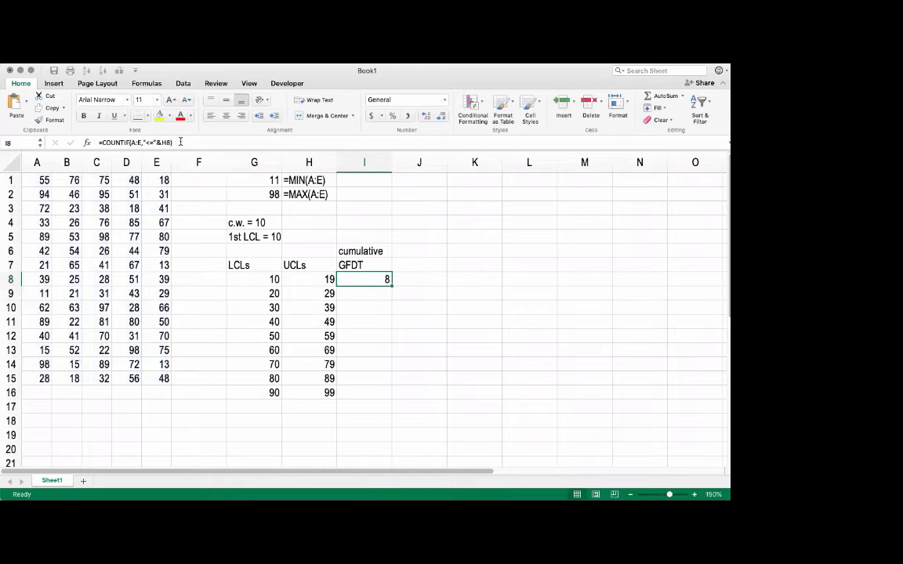
pyautogui.moveTo(180, 142); pyautogui.dragTo(89, 143)
pyautogui.click(69, 143)
pyautogui.press('Right')
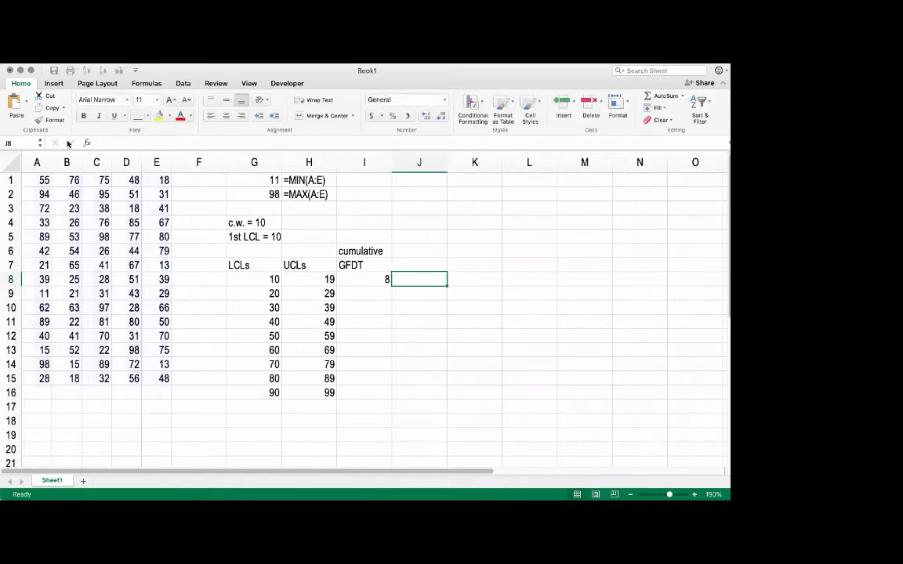
# Step: Copy the FORMULATEXT formula from H2 into J8 to show the formula of I8
pyautogui.click(309, 195)
pyautogui.press('super+c')
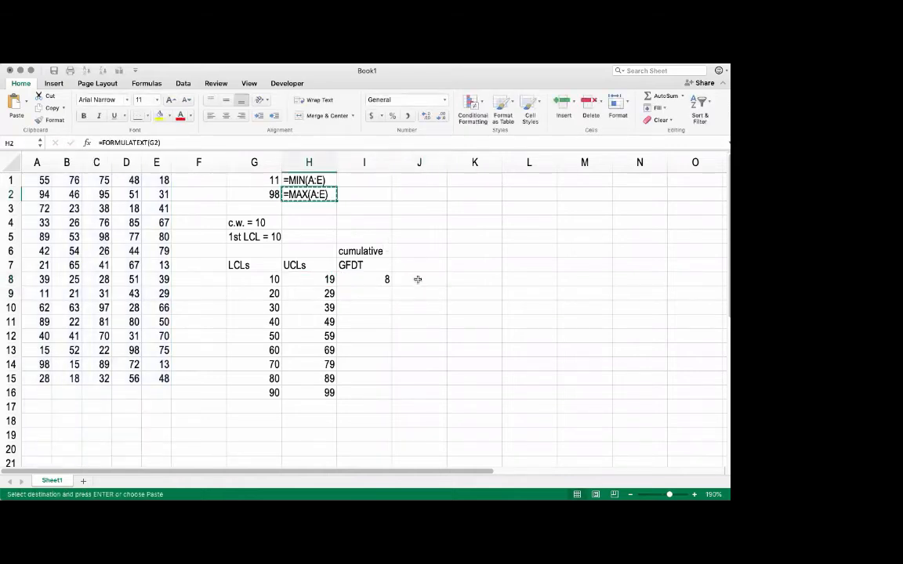
pyautogui.click(417, 279)
pyautogui.press('super+v')
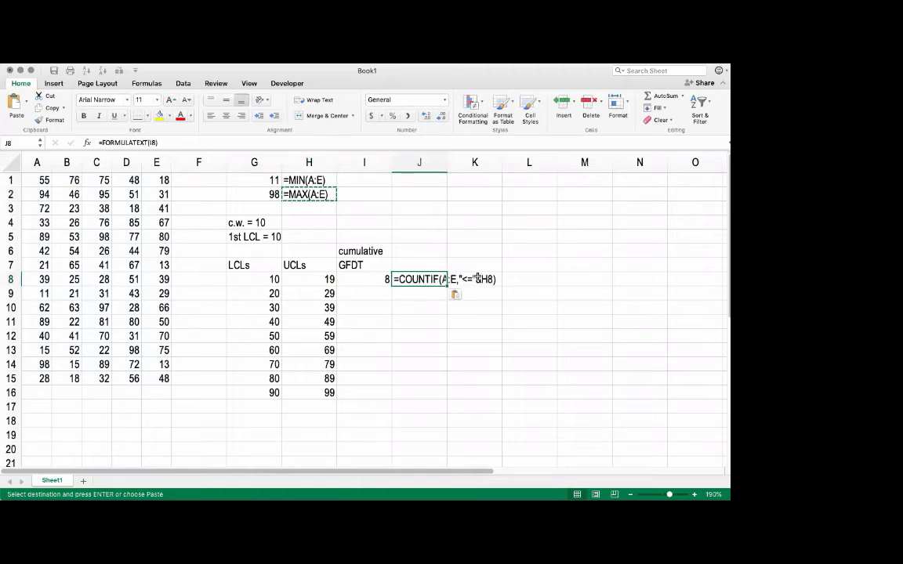
pyautogui.press('Escape')
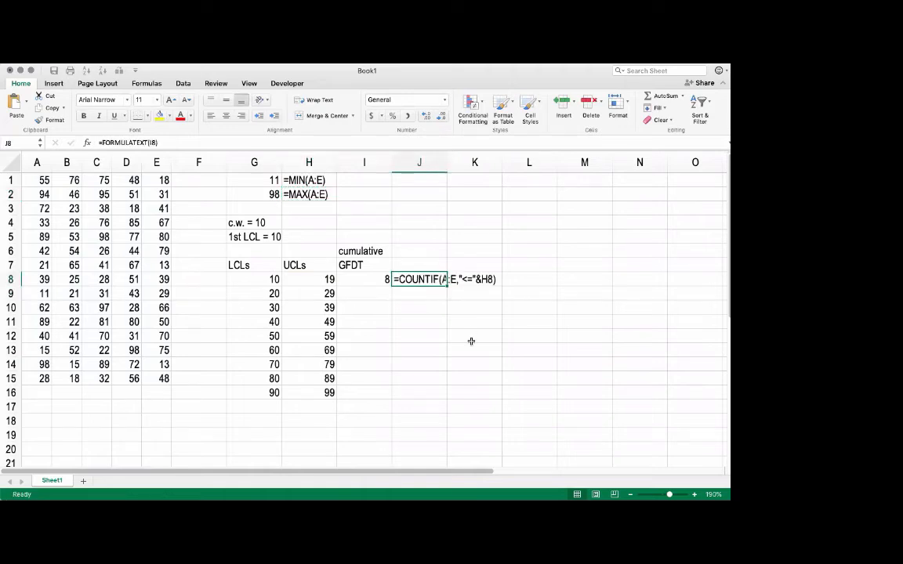
# Step: Copy the cumulative count and its formula text from I8:J8 down through row 16
pyautogui.press('Up')
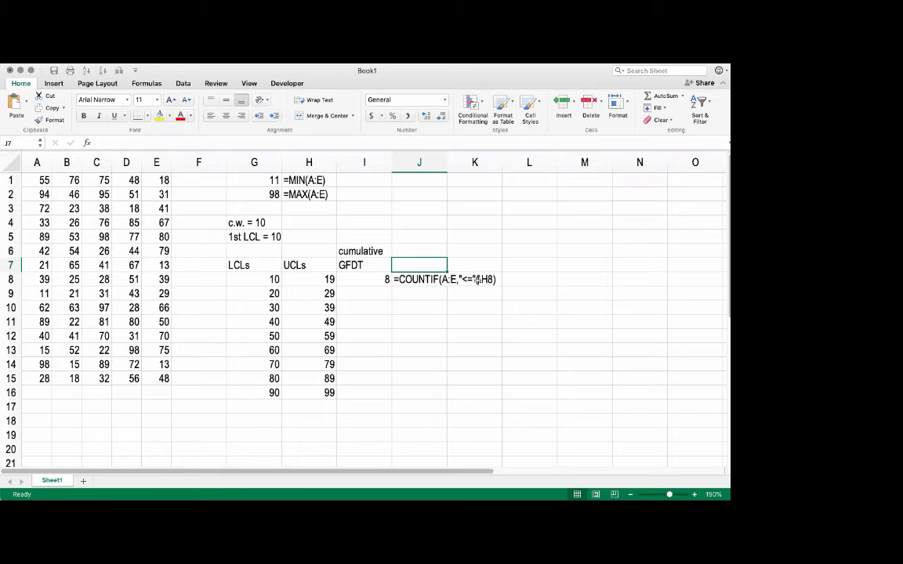
pyautogui.press('Down')
pyautogui.press('Left')
pyautogui.hotkey('shift', 'Right')
pyautogui.press('super+c')
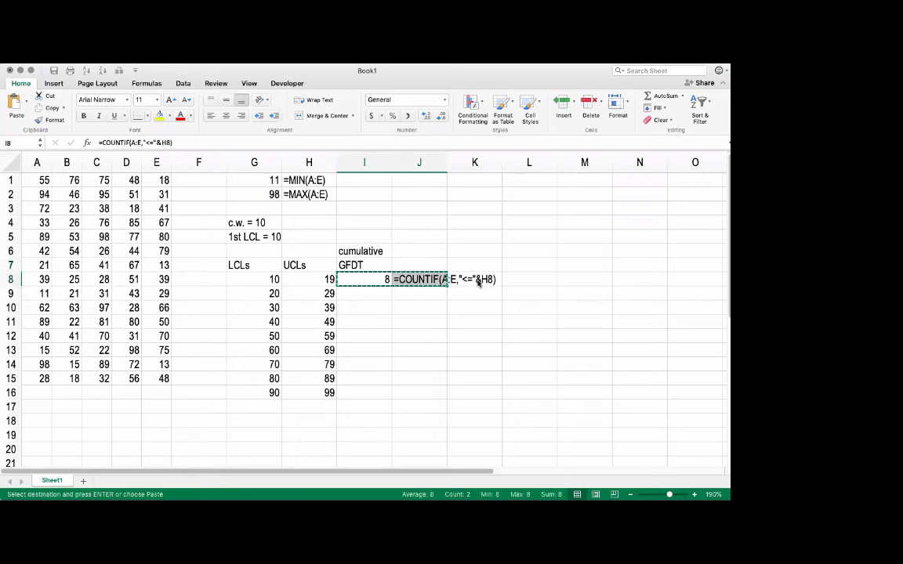
pyautogui.hotkey('shift', 'Down')
pyautogui.hotkey('shift', 'Down')
pyautogui.hotkey('shift', 'Down')
pyautogui.hotkey('shift', 'Down')
pyautogui.hotkey('shift', 'Down')
pyautogui.hotkey('shift', 'Down')
pyautogui.hotkey('shift', 'Down')
pyautogui.hotkey('shift', 'Down')
pyautogui.press('super+v')
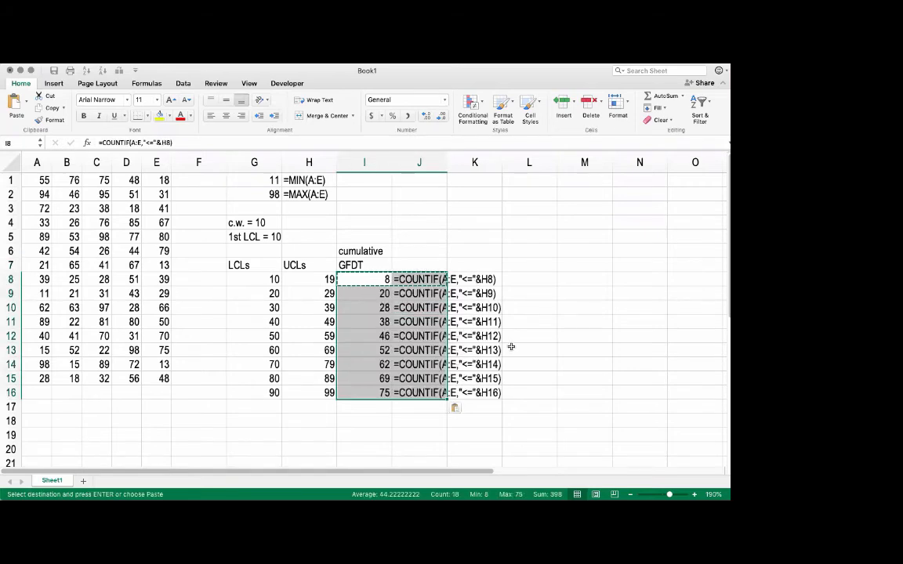
pyautogui.click(435, 225)
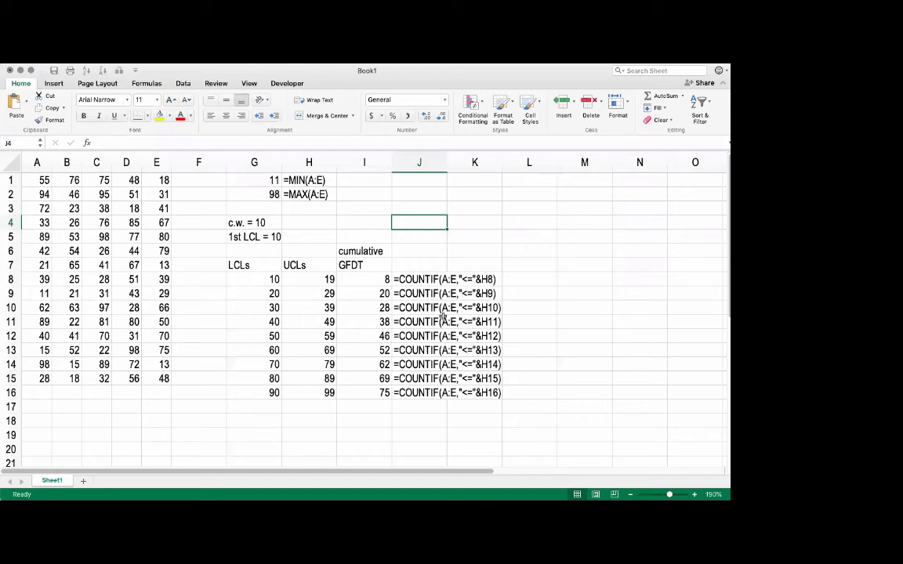
pyautogui.click(375, 280)
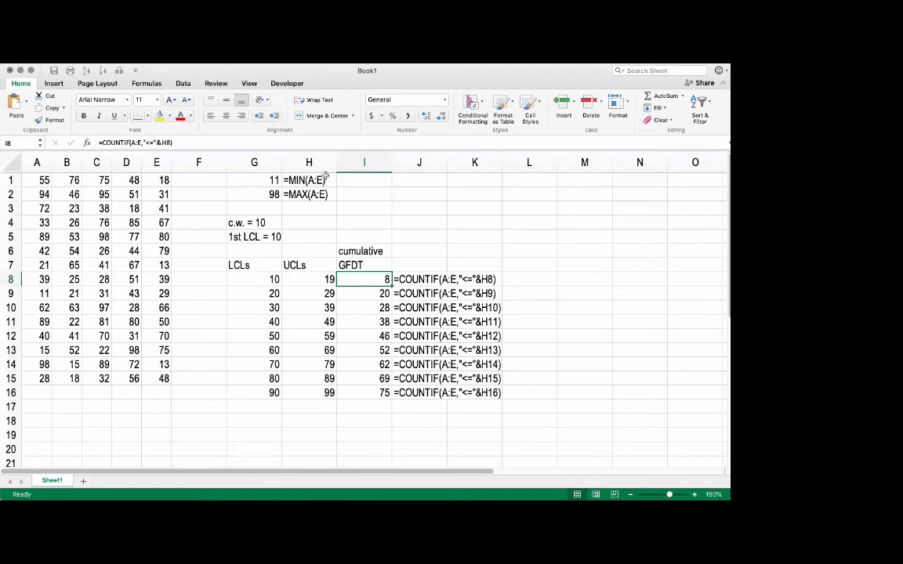
# Step: Fit the widths of columns G through J to their contents and enter the heading "GFDT" in cell K7
pyautogui.moveTo(256, 161); pyautogui.dragTo(512, 160)
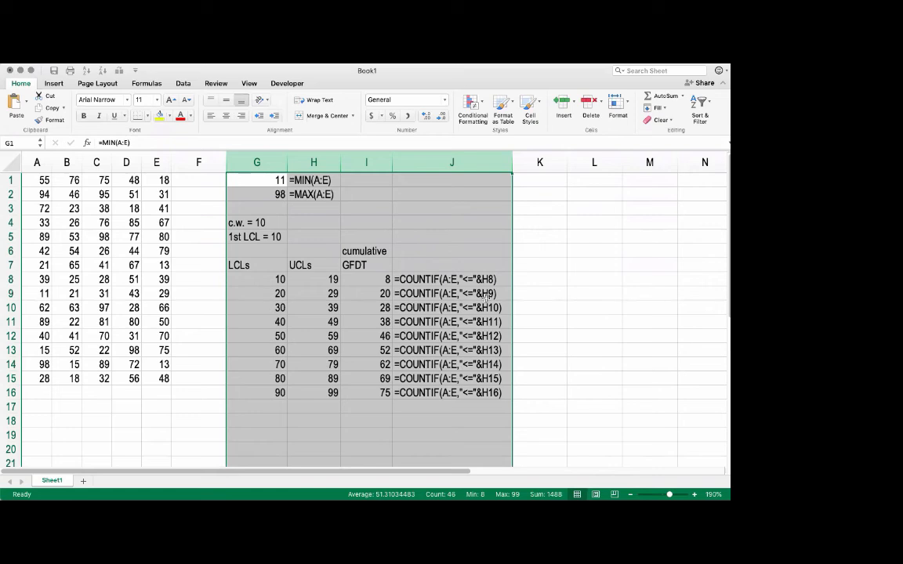
pyautogui.click(523, 264)
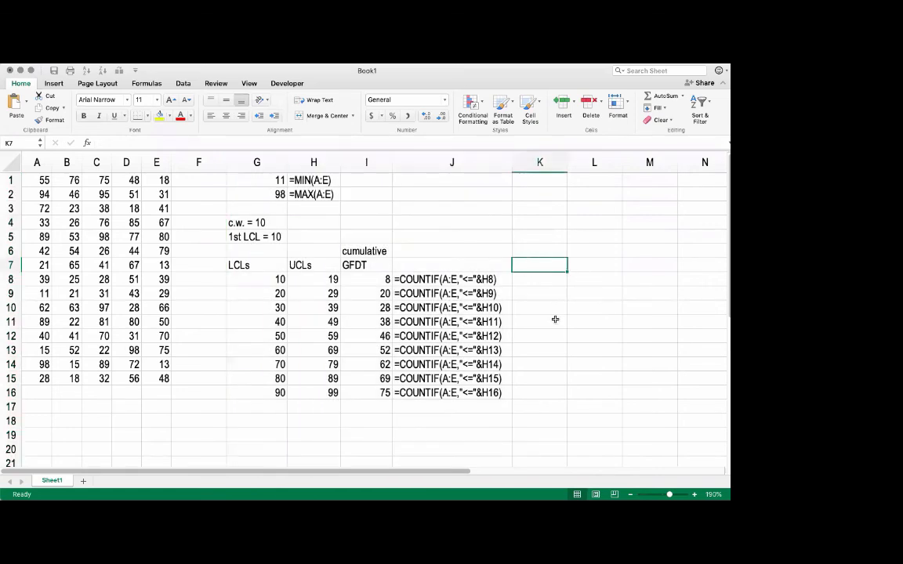
pyautogui.write('GFDT')
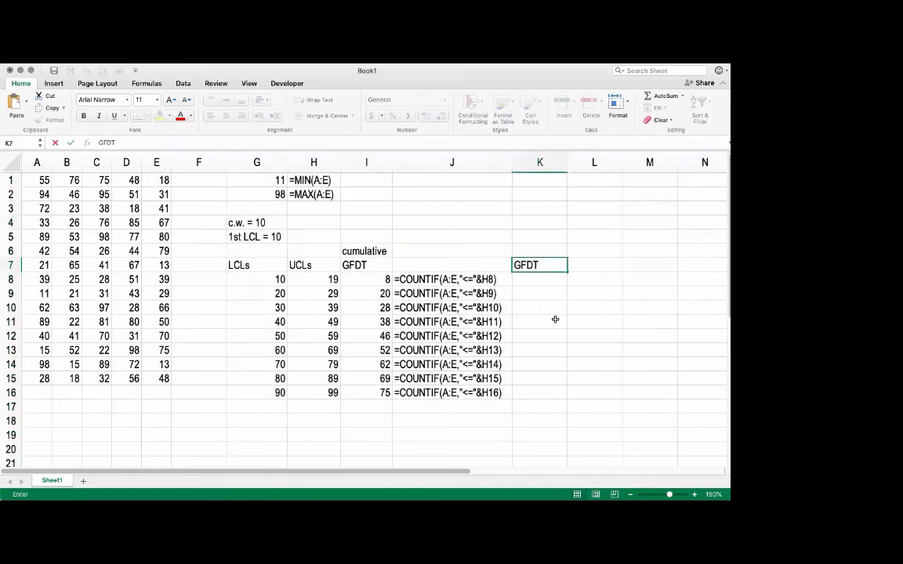
pyautogui.press('Return')
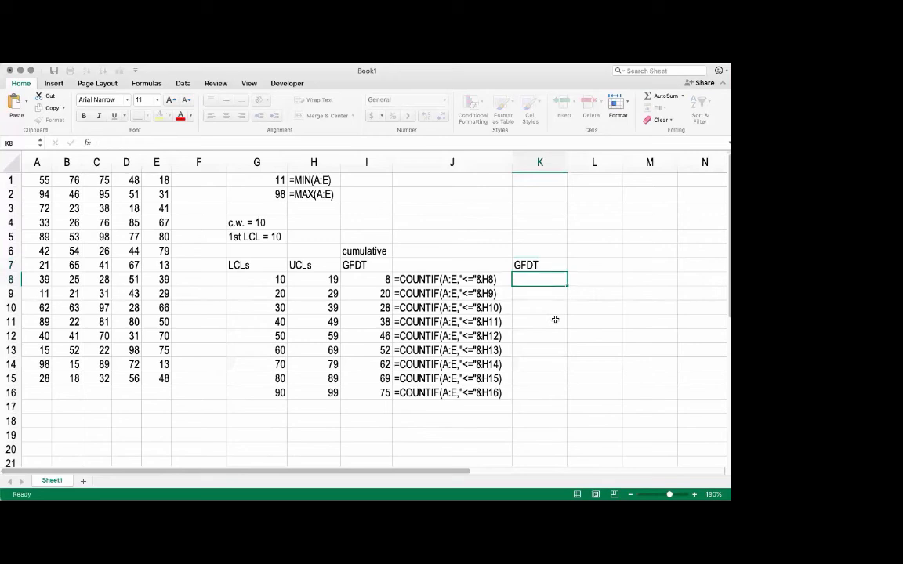
# Step: Set the first class frequency in cell K8 equal to the first cumulative count with =I8
pyautogui.write('=')
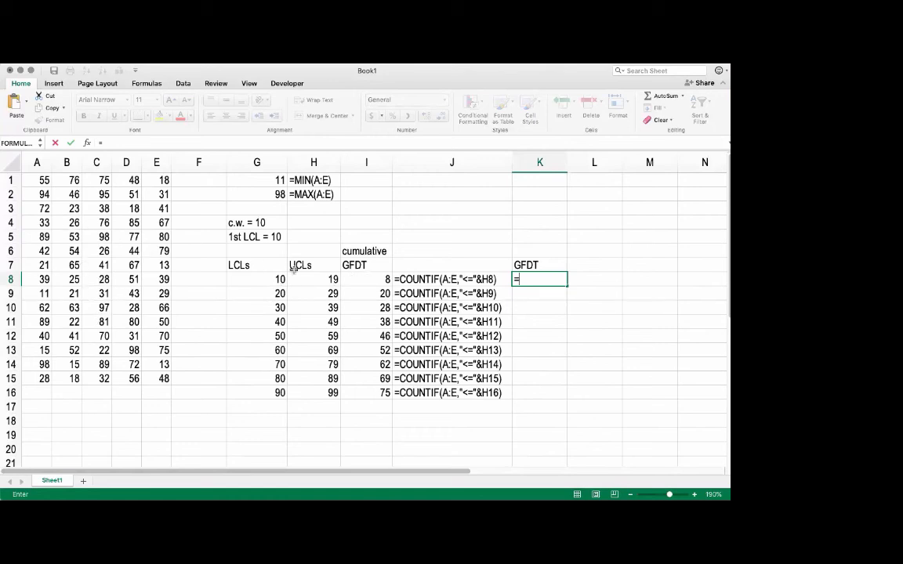
pyautogui.click(379, 282)
pyautogui.press('Return')
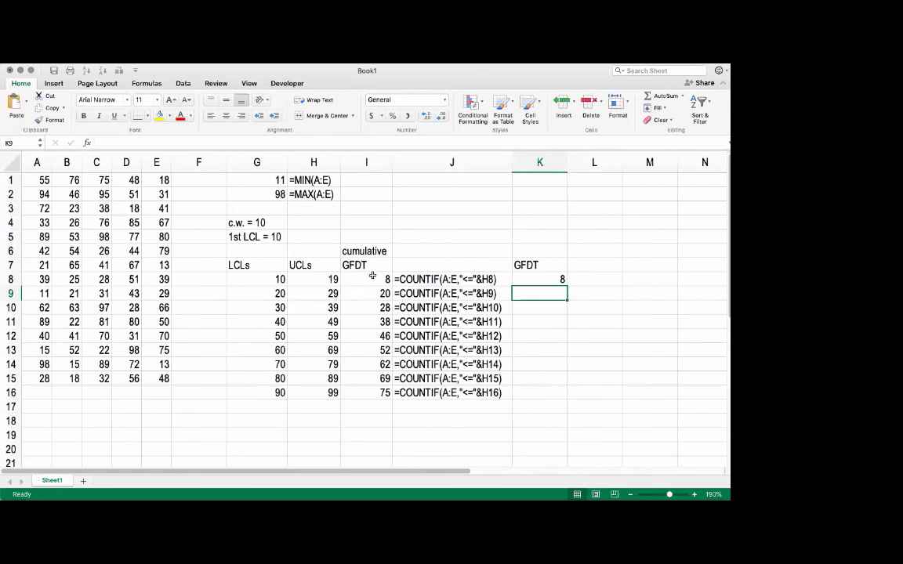
# Step: Compute the second class frequency in cell K9 as the difference of consecutive cumulative counts with =I9-I8
pyautogui.write('=')
pyautogui.press('Left')
pyautogui.press('Left')
pyautogui.write('-')
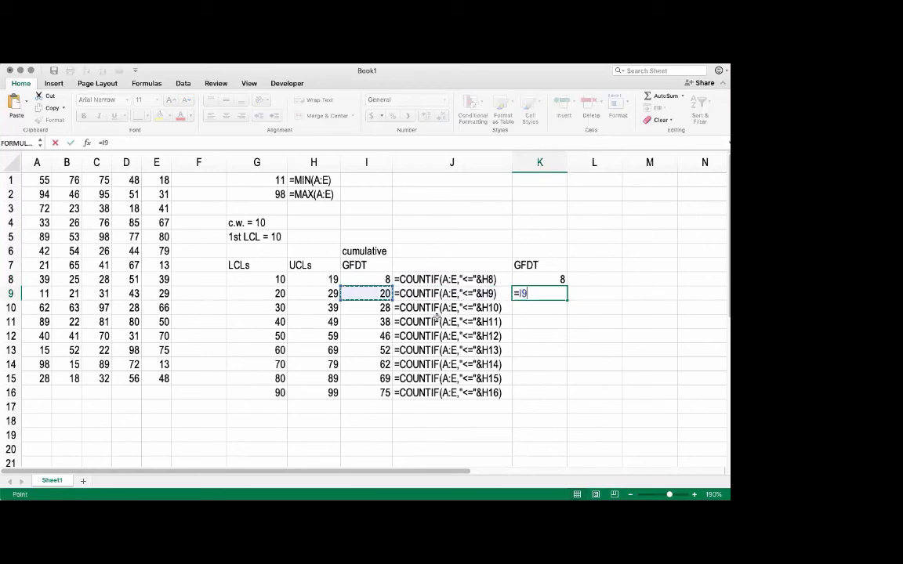
pyautogui.press('Left')
pyautogui.press('Left')
pyautogui.press('Up')
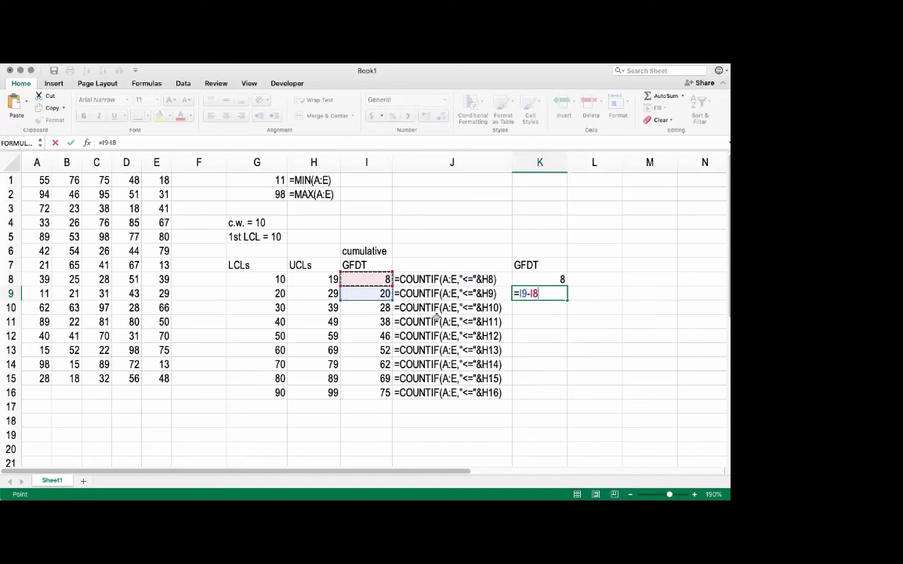
pyautogui.press('Return')
pyautogui.press('Up')
pyautogui.press('Right')
pyautogui.press('Up')
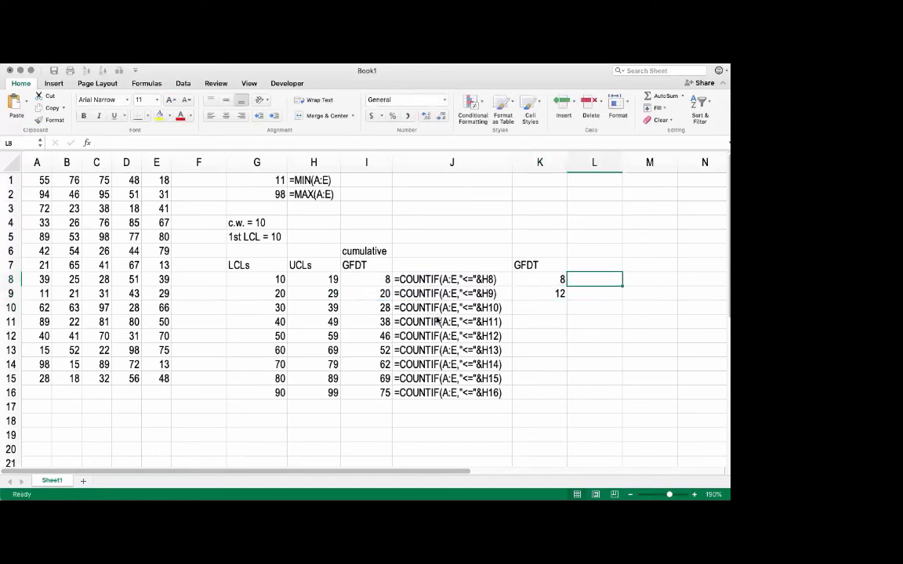
pyautogui.write('=')
pyautogui.press('Escape')
pyautogui.press('Left')
pyautogui.press('Left')
pyautogui.press('Right')
pyautogui.press('Right')
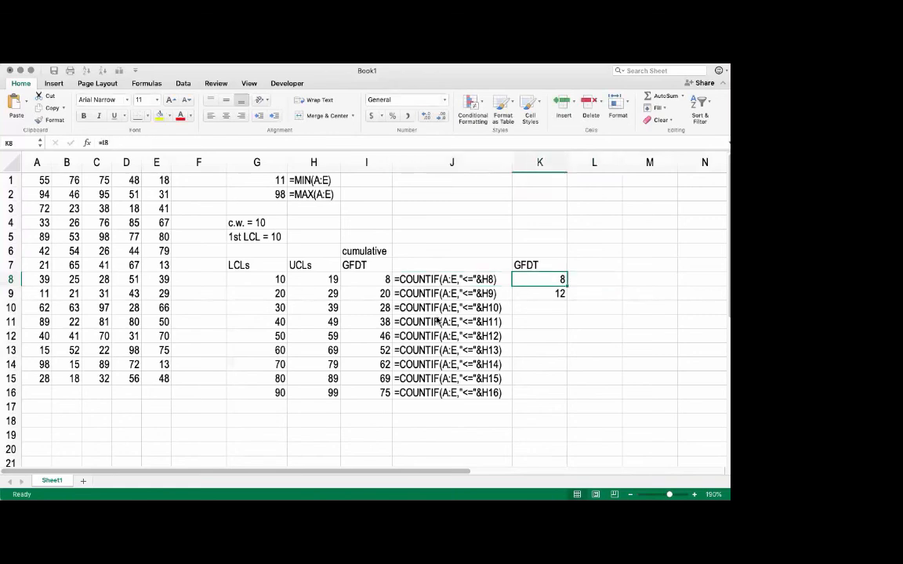
pyautogui.hotkey('ctrl', 'v')
pyautogui.press('Left')
pyautogui.hotkey('ctrl', 'z')
# Step: Copy the FORMULATEXT formula from J8 into L8 and L9 to show the formulas of K8 and K9
pyautogui.press('Left')
pyautogui.press('Left')
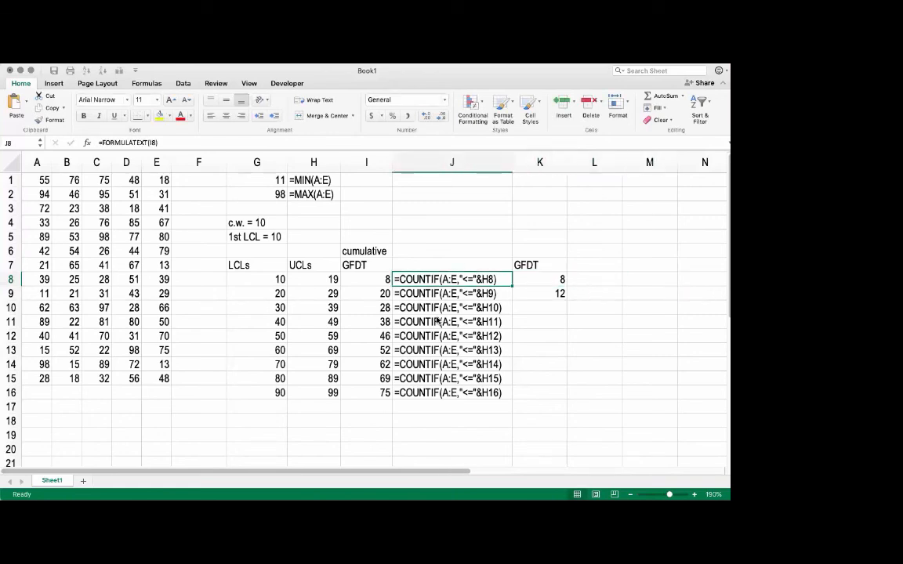
pyautogui.hotkey('ctrl', 'c')
pyautogui.press('Right')
pyautogui.press('Right')
pyautogui.hotkey('ctrl', 'v')
pyautogui.press('Down')
pyautogui.hotkey('ctrl', 'v')
pyautogui.press('Down')
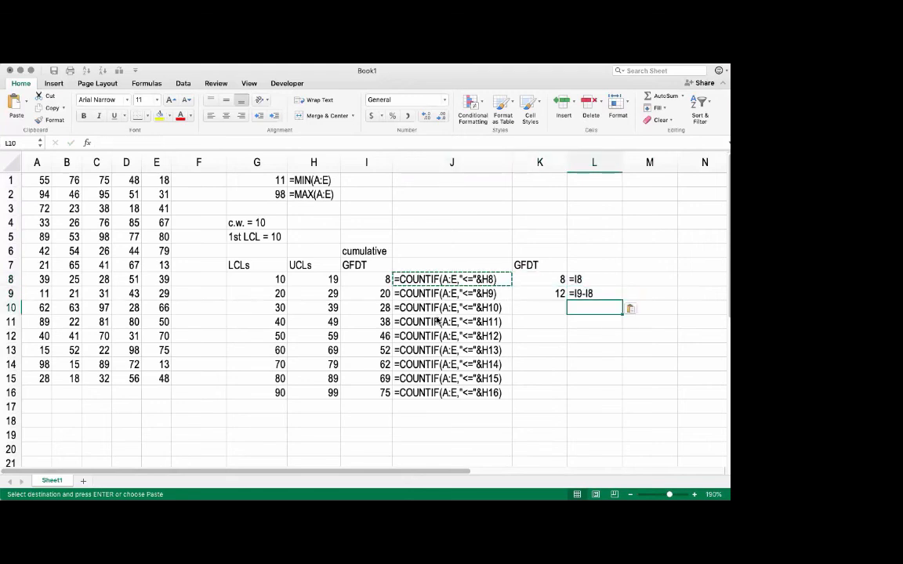
# Step: Copy the class frequency and its formula text from K9:L9 down through row 16
pyautogui.press('Up')
pyautogui.press('Left')
pyautogui.hotkey('shift', 'Right')
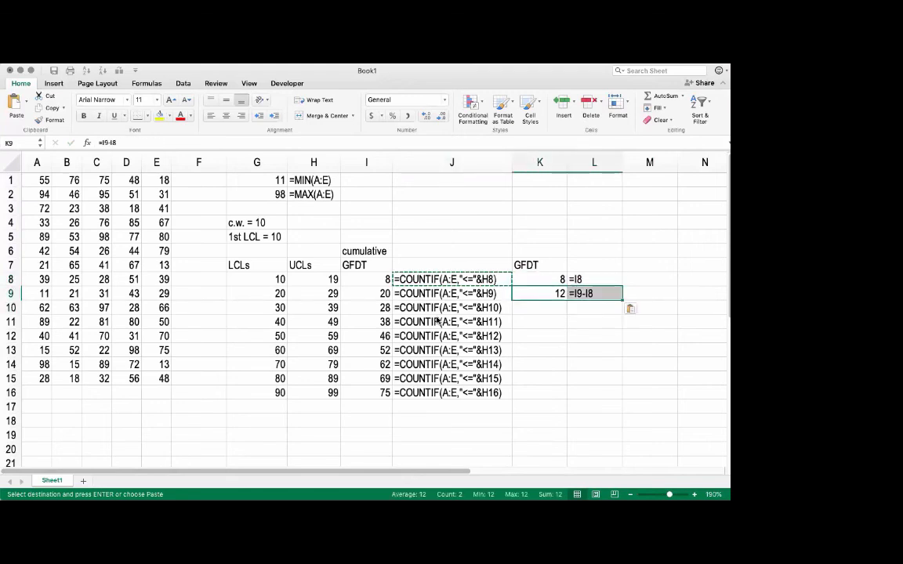
pyautogui.hotkey('ctrl', 'c')
pyautogui.hotkey('shift', 'Down')
pyautogui.hotkey('shift', 'Down')
pyautogui.hotkey('shift', 'Down')
pyautogui.hotkey('shift', 'Down')
pyautogui.hotkey('shift', 'Down')
pyautogui.hotkey('shift', 'Down')
pyautogui.hotkey('shift', 'Down')
pyautogui.hotkey('ctrl', 'v')
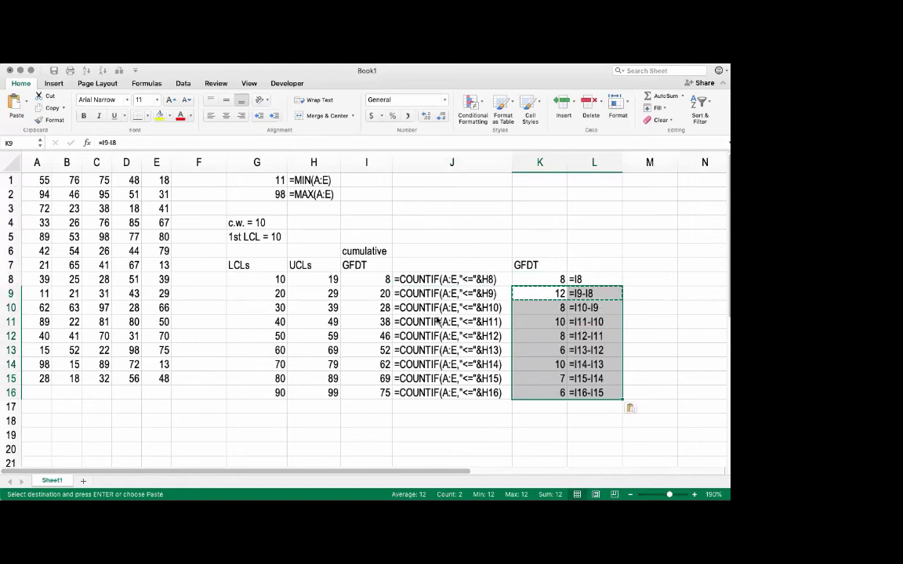
pyautogui.click(540, 365)
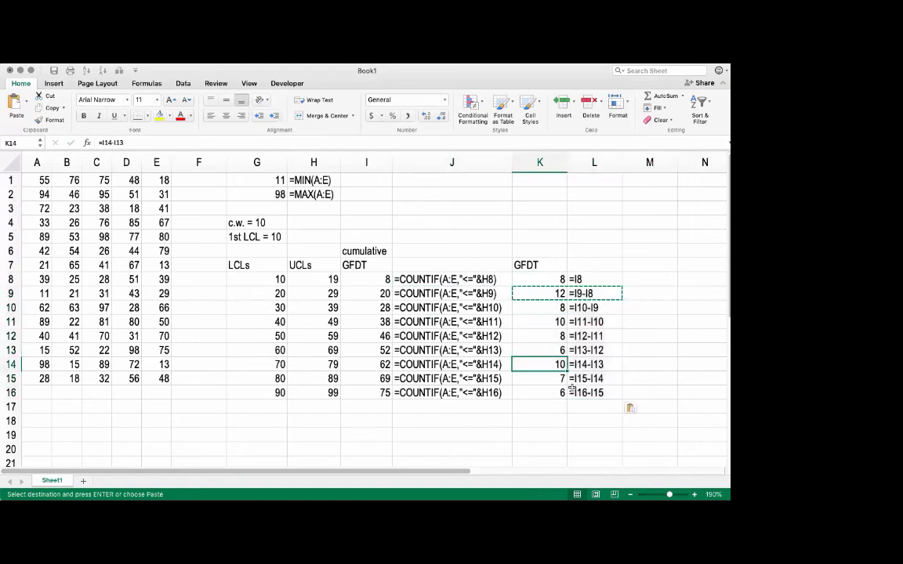